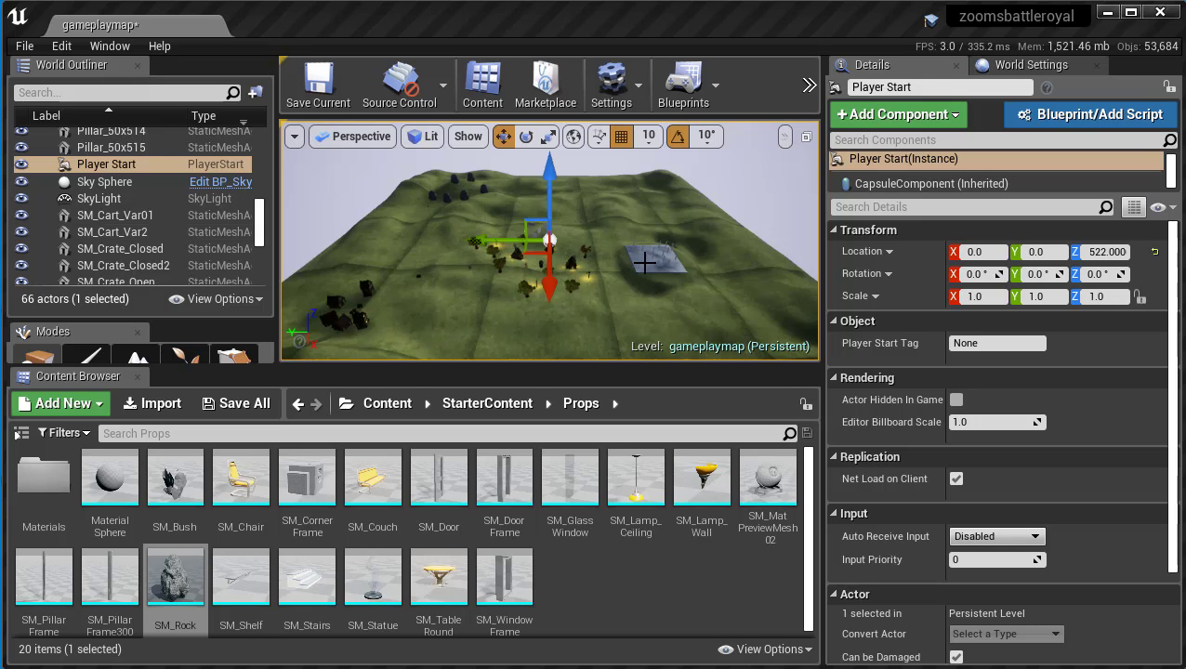
- Examine the landscape and the Player Start's position above it from several angles
left_click_drag(708, 253, 699, 307, "alt")
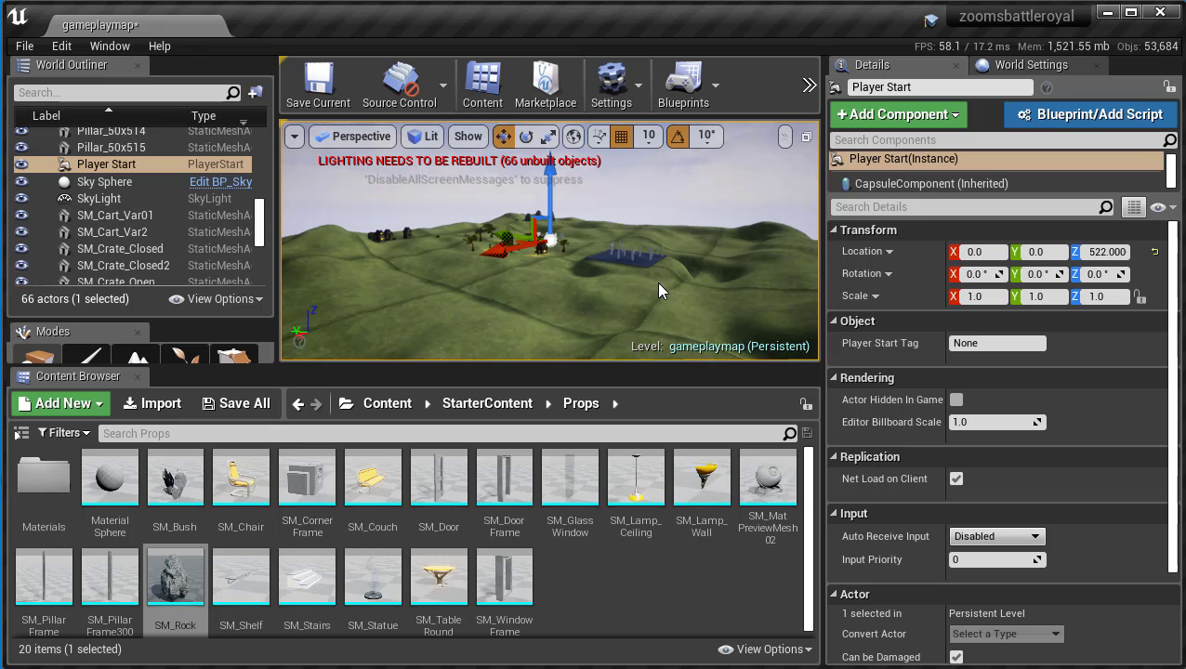
left_click_drag(562, 289, 650, 330, "alt")
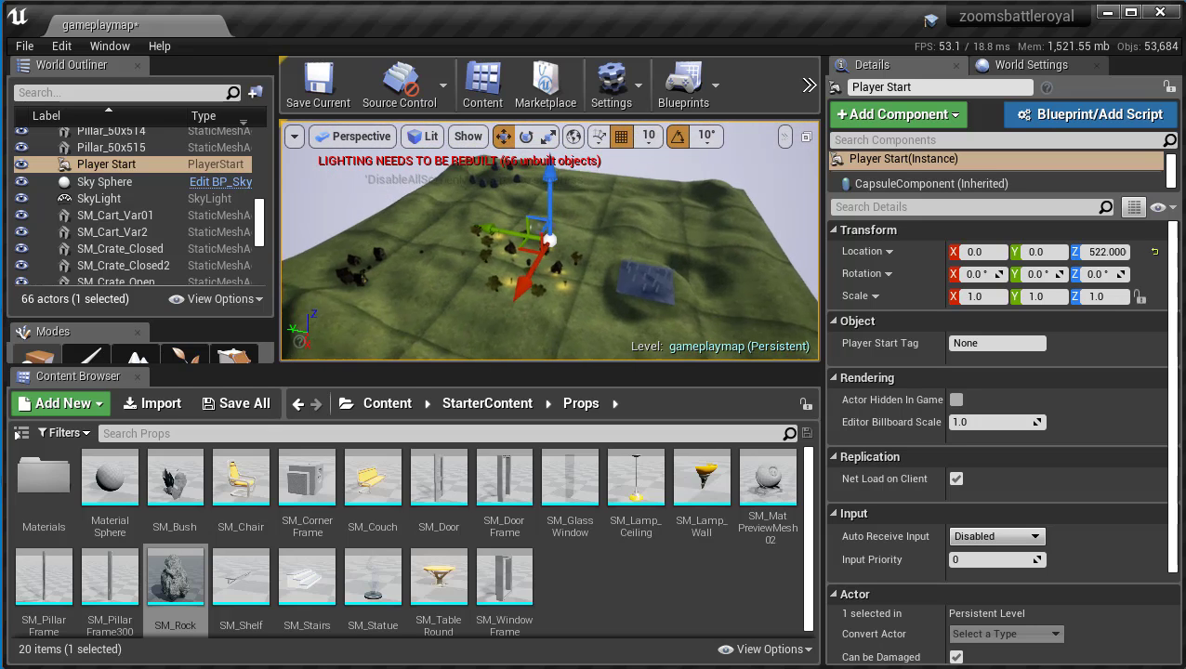
left_click_drag(524, 234, 396, 237, "alt")
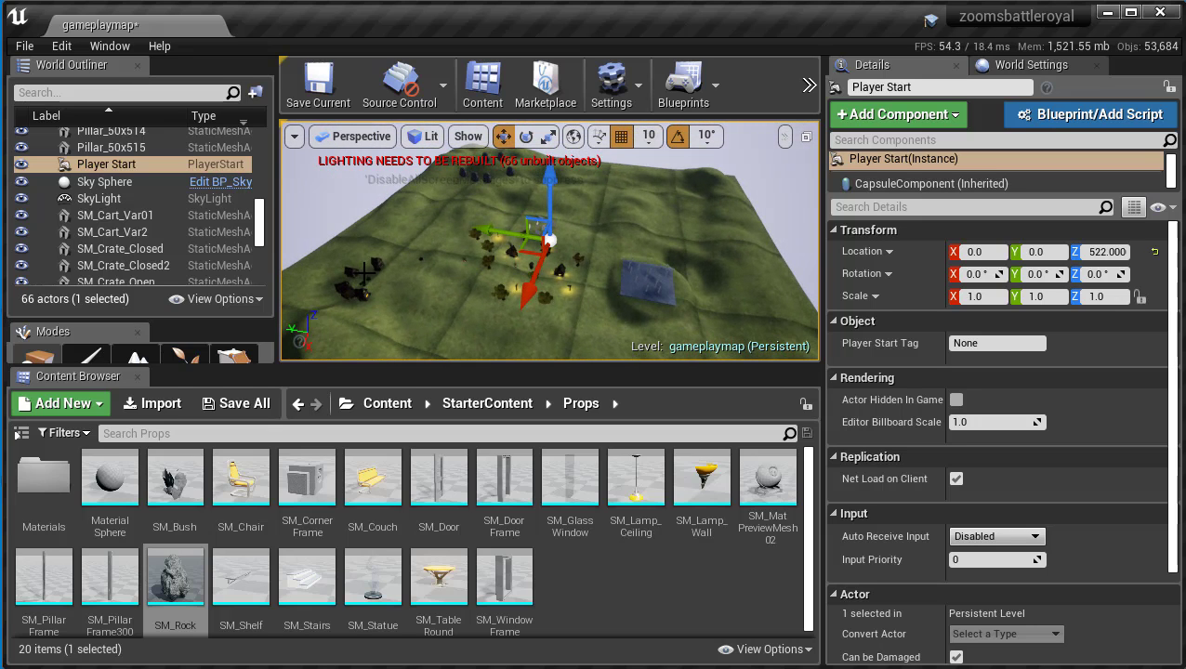
left_click_drag(462, 287, 470, 298, "alt")
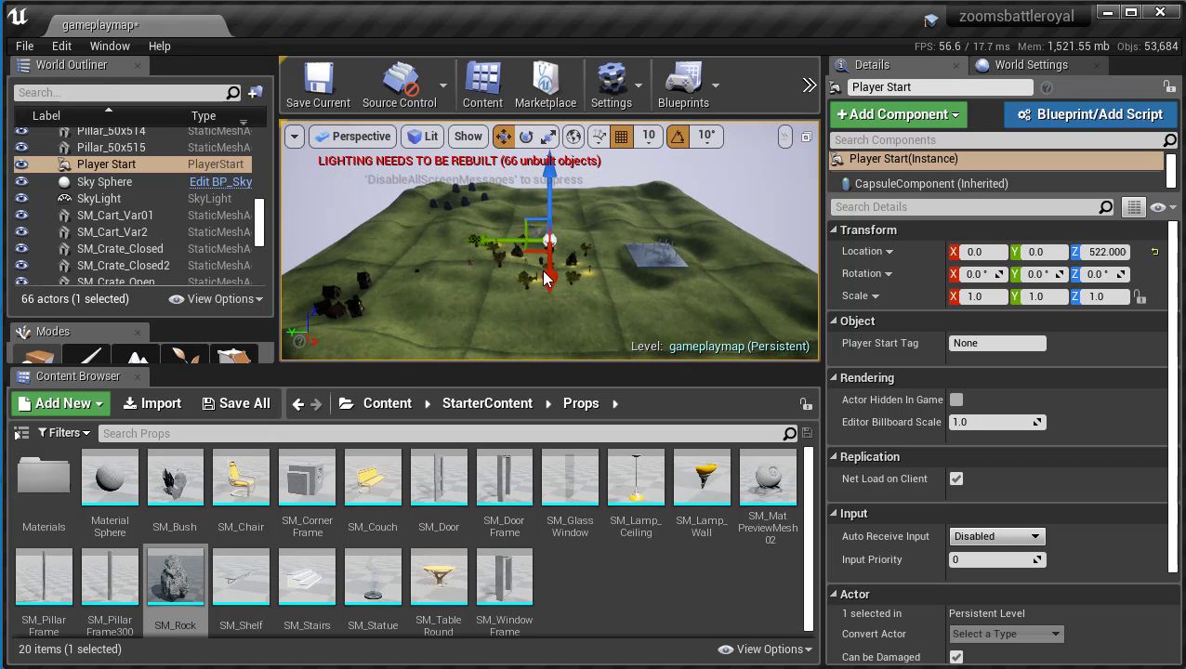
left_click_drag(465, 253, 443, 210, "alt")
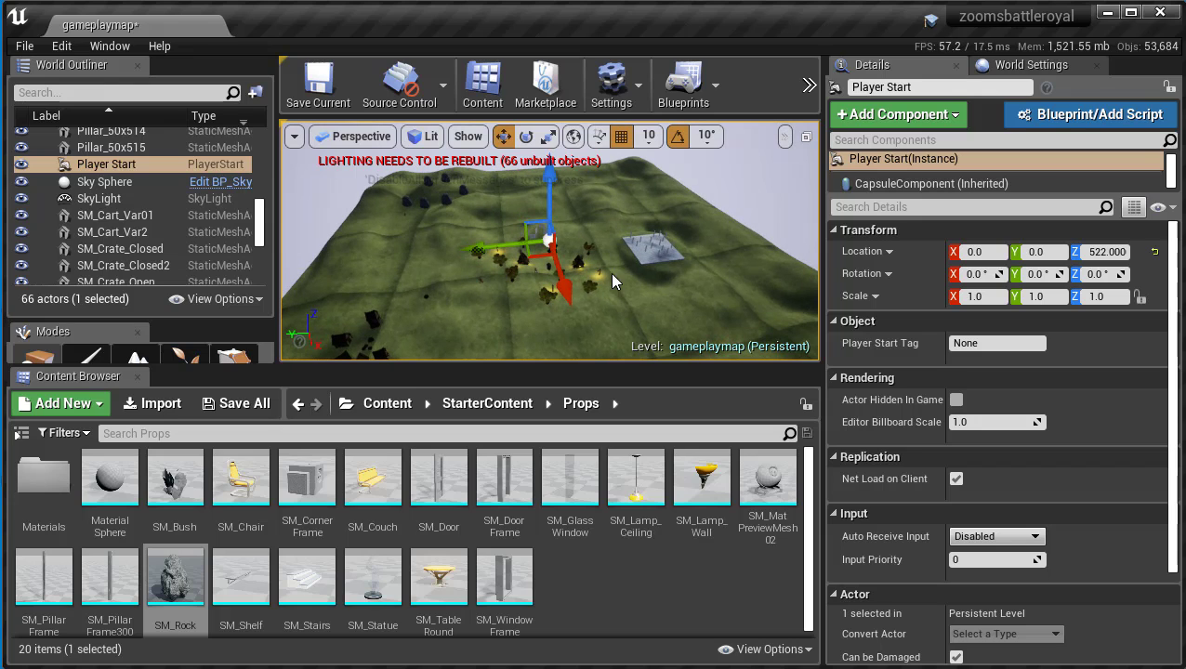
left_click_drag(731, 283, 719, 189, "alt")
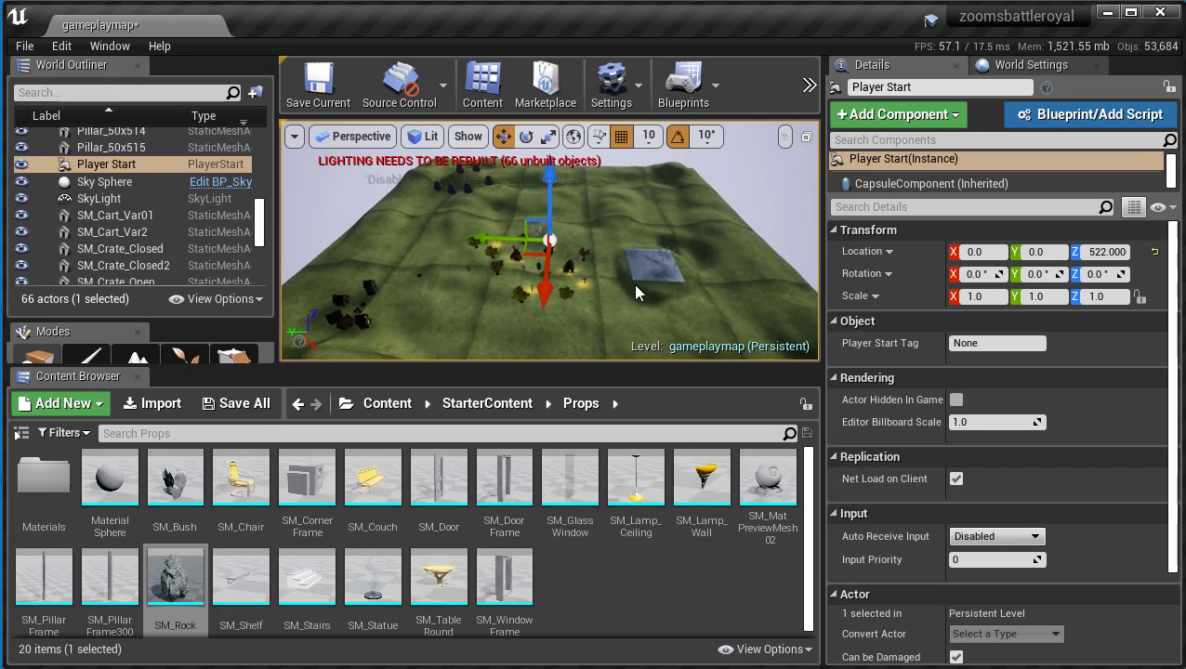
left_click_drag(635, 293, 636, 327, "alt")
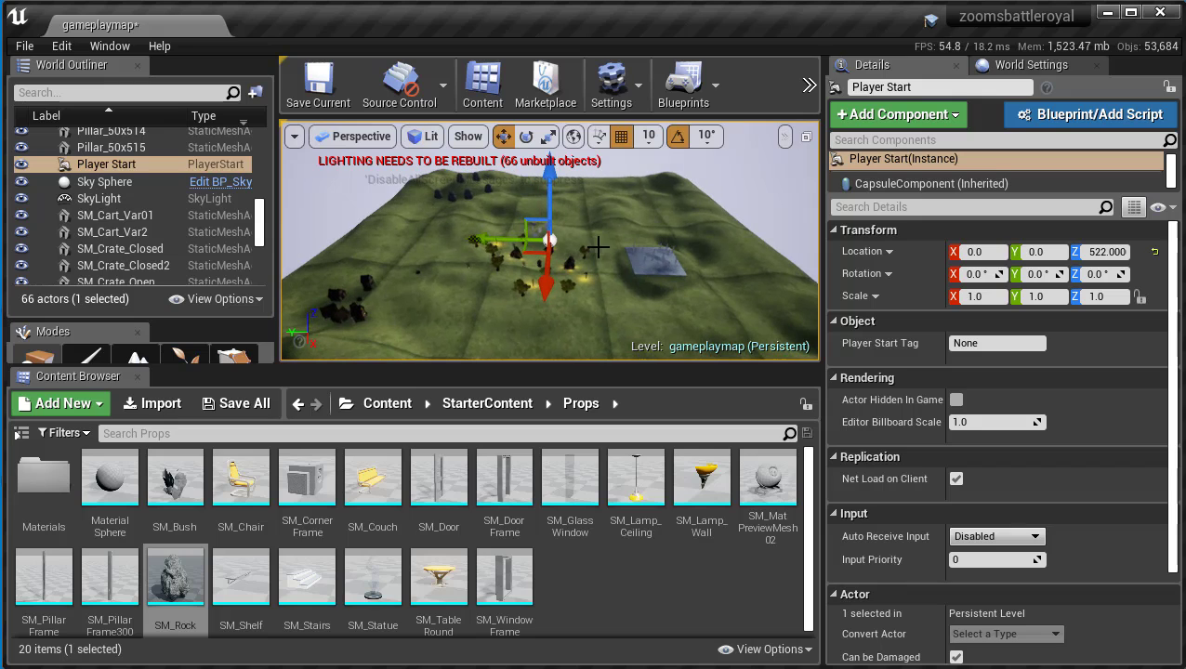
- Raise the Player Start high above the landscape by setting its Z location to 5000
left_click(121, 165)
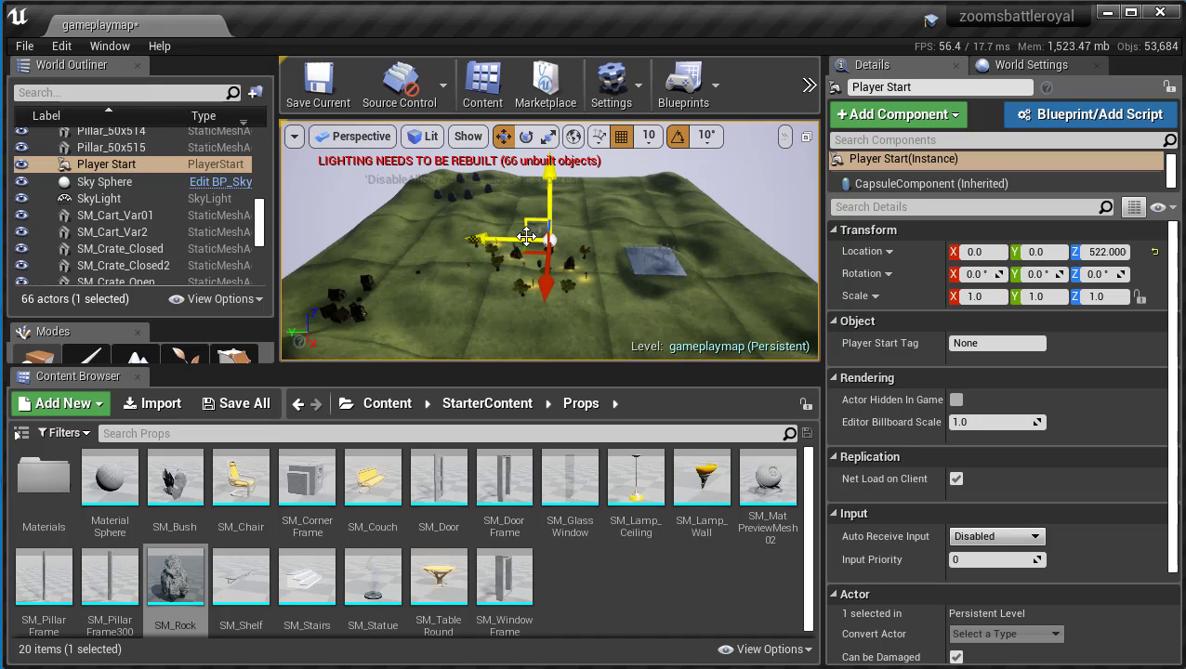
left_click(113, 168)
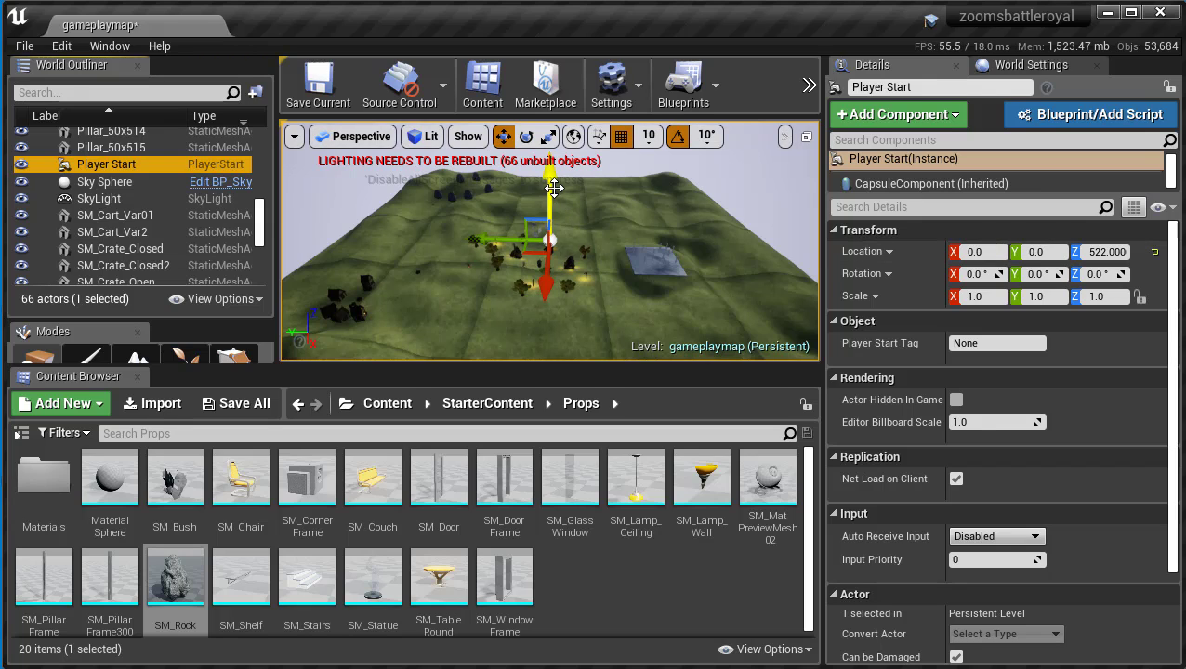
left_click(1109, 252)
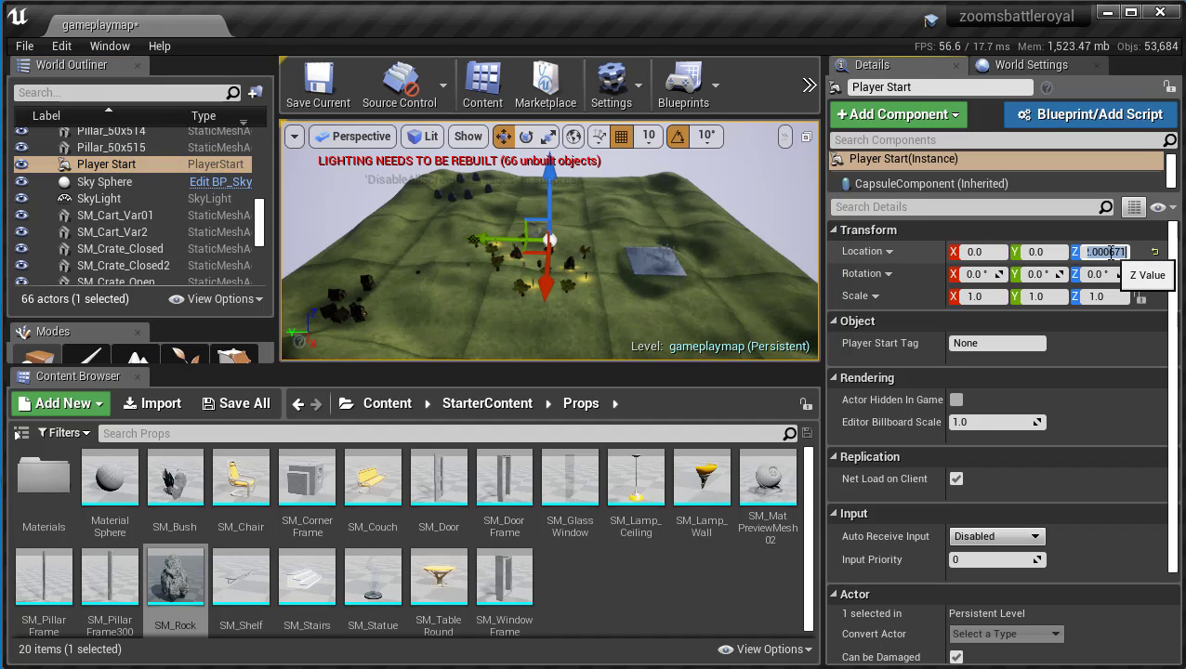
type("5000")
key("Return")
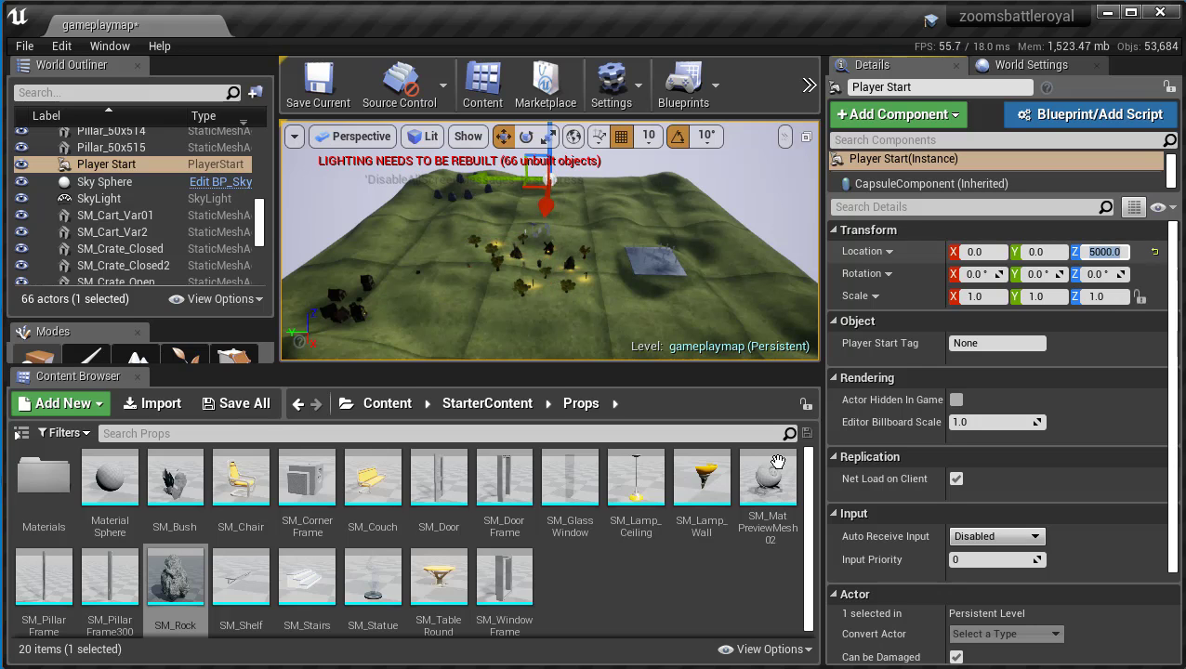
- Duplicate the Player Start along the X axis, placing the copy at about X 2700
left_click_drag(549, 251, 679, 223, "alt")
left_click_drag(414, 277, 344, 284, "alt")
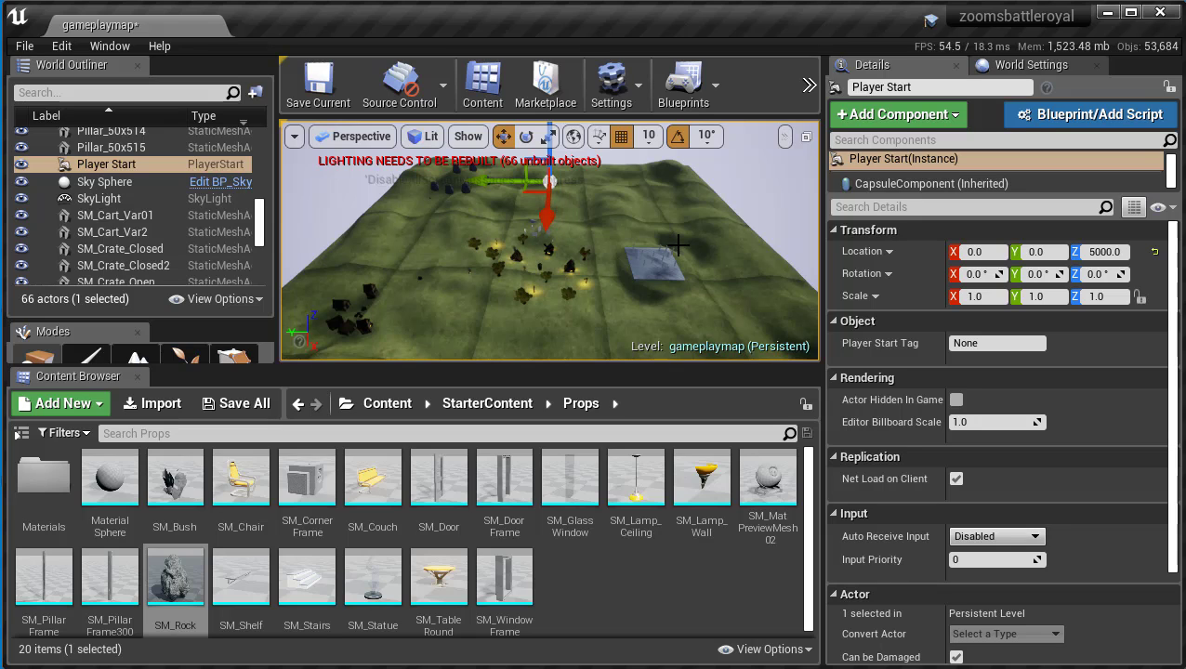
left_click_drag(749, 265, 539, 271, "alt")
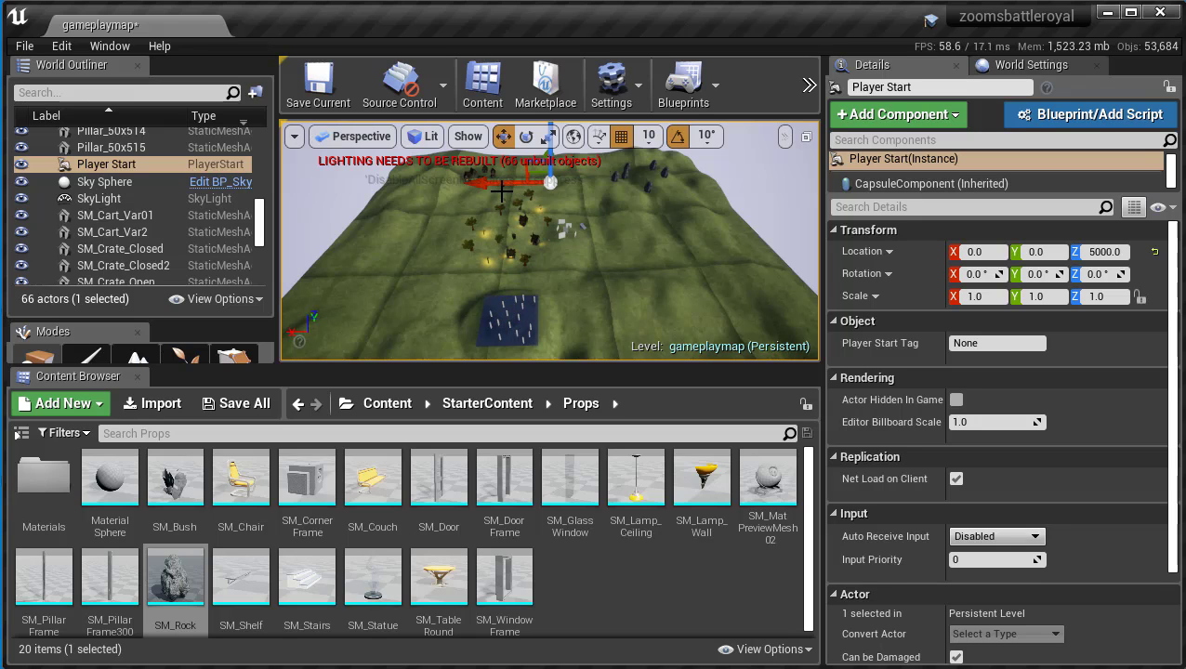
left_click_drag(494, 186, 442, 177, "alt")
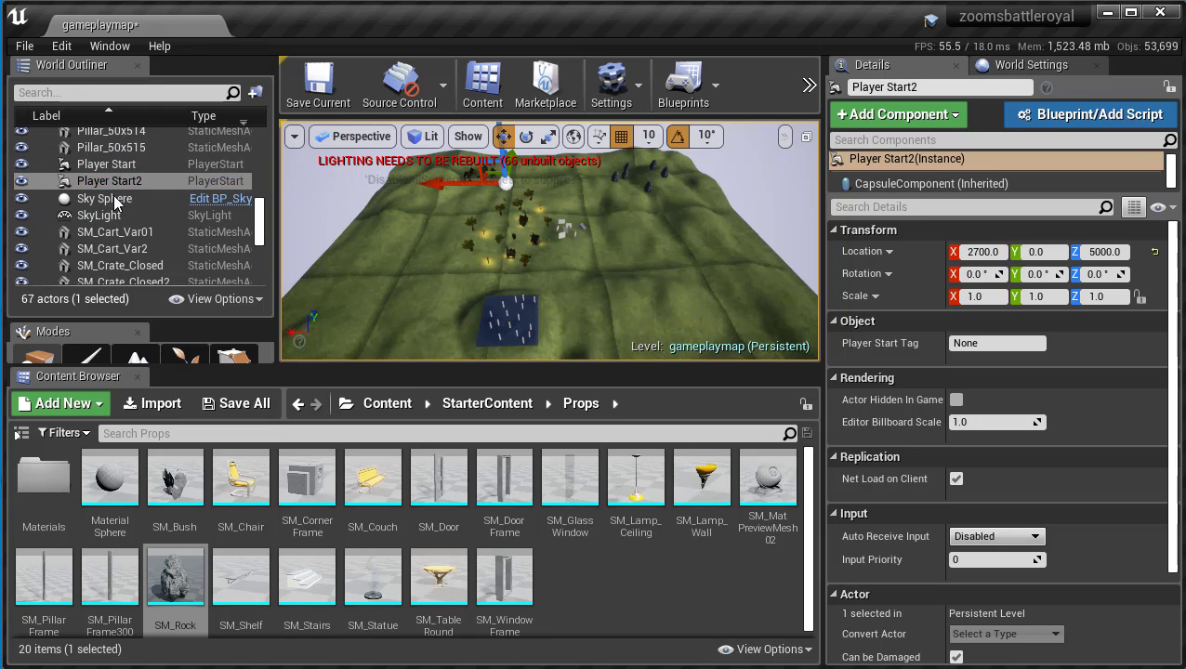
- Select Player Start2 and move it along the Y axis to about -6850, near the pillared platform
left_click(419, 290)
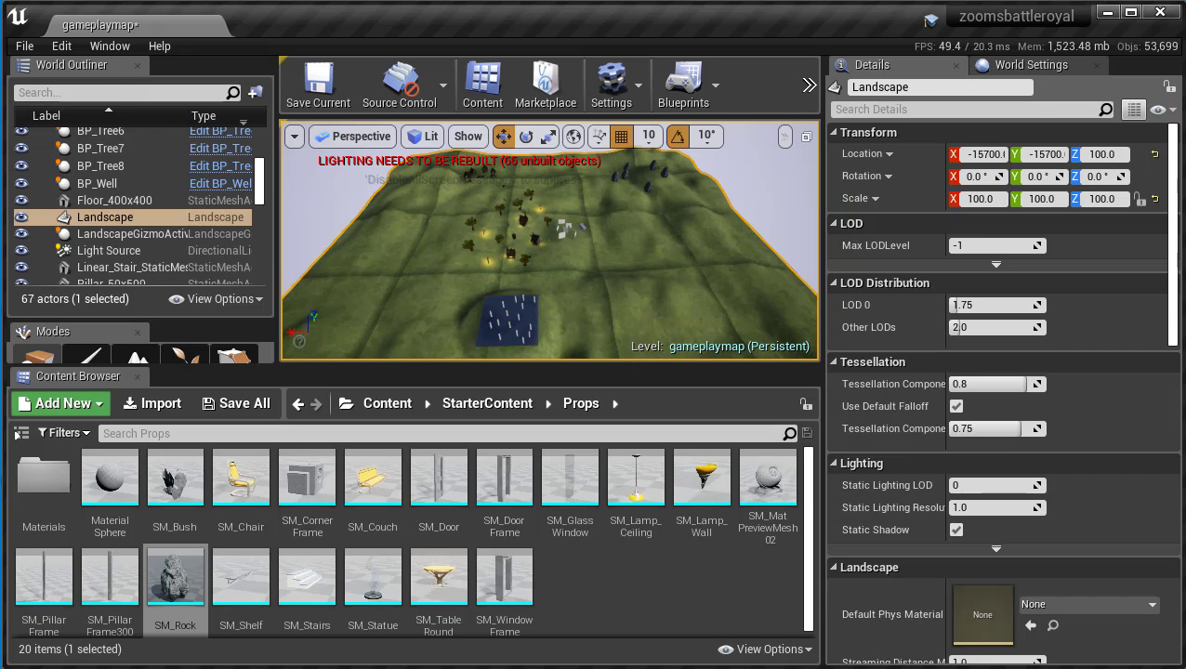
left_click_drag(419, 288, 567, 270, "alt")
scroll(133, 232, "up", 7)
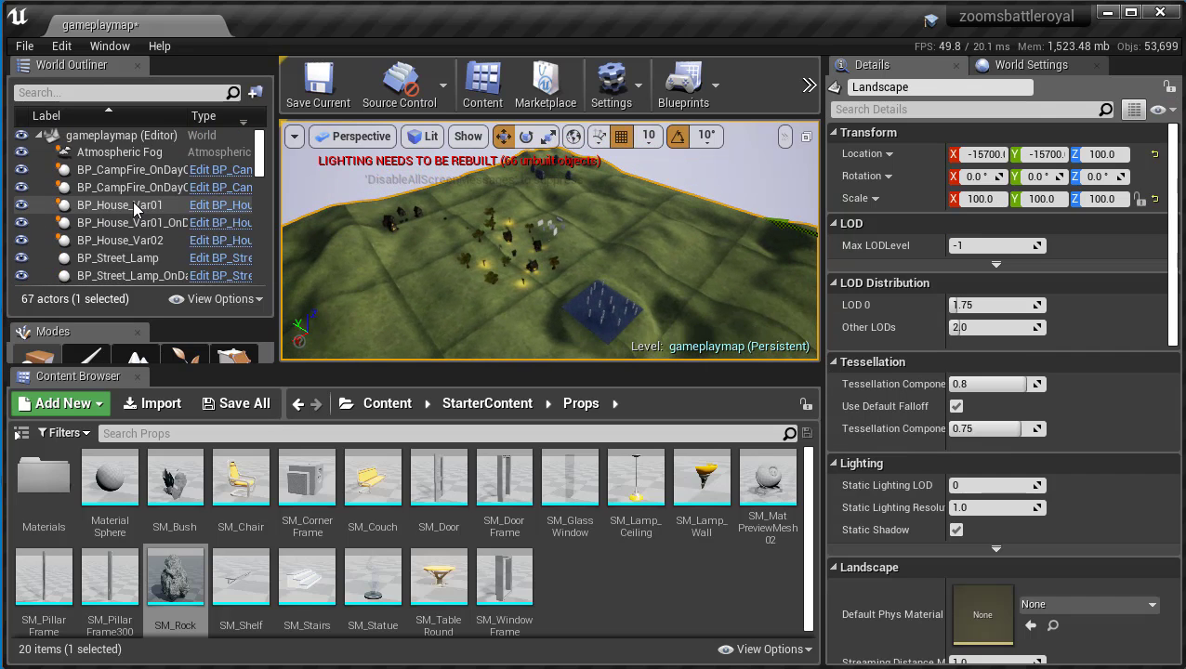
scroll(127, 206, "down", 2)
scroll(128, 212, "down", 10)
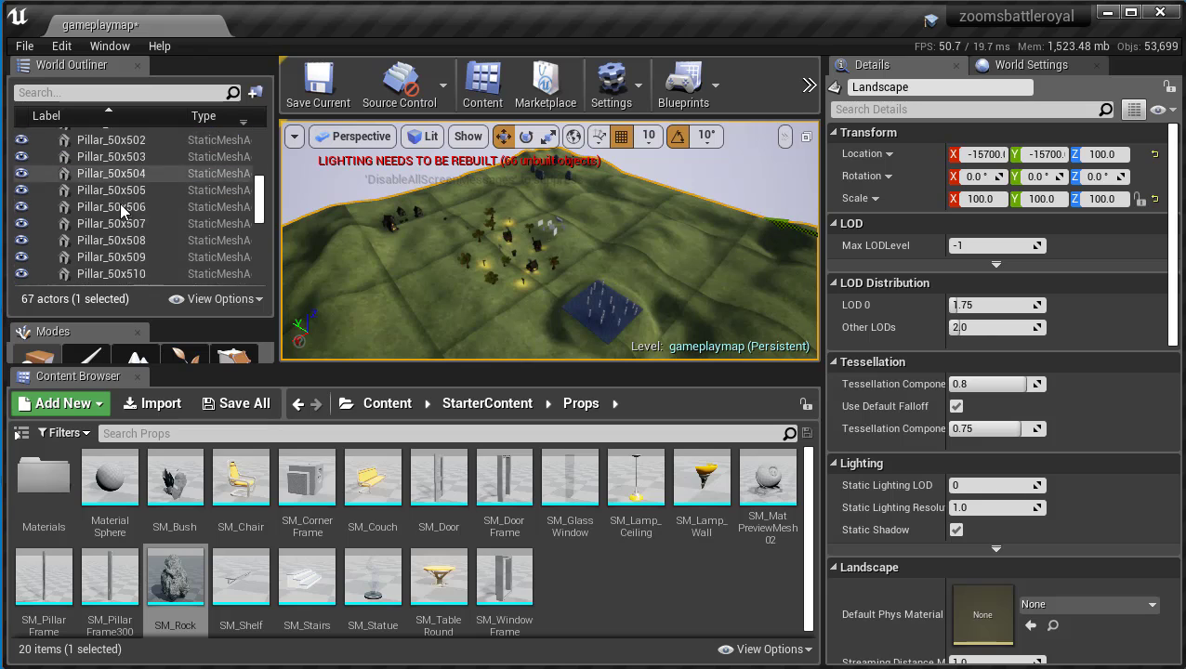
scroll(121, 212, "down", 3)
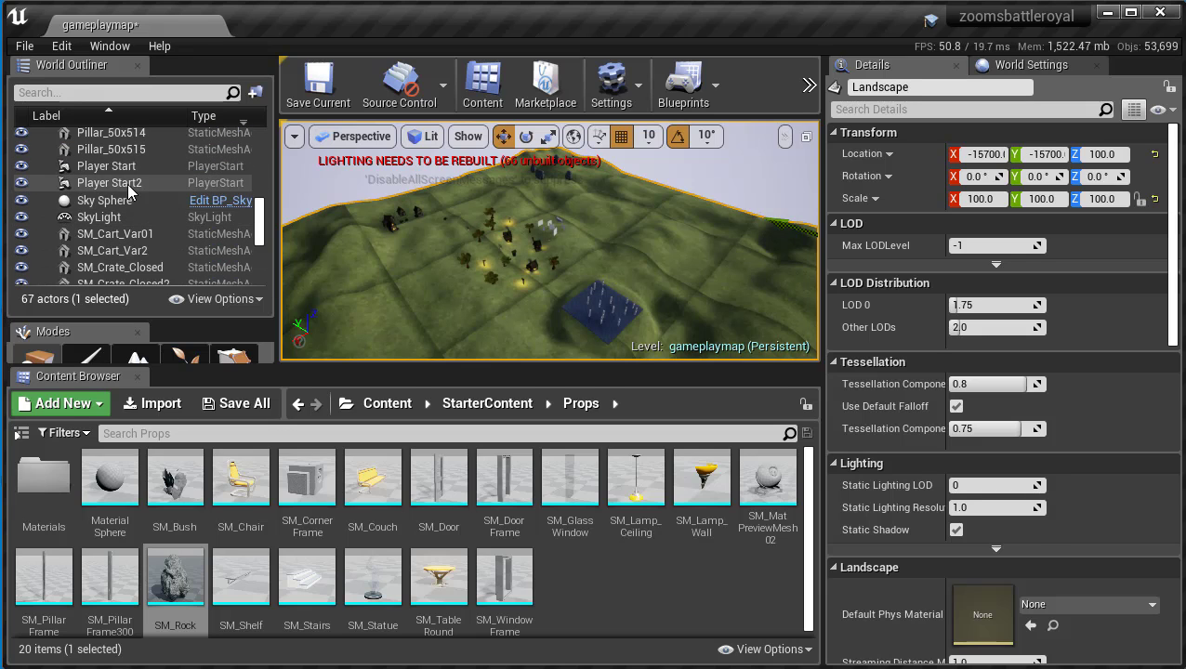
left_click(119, 182)
left_click_drag(456, 164, 557, 217)
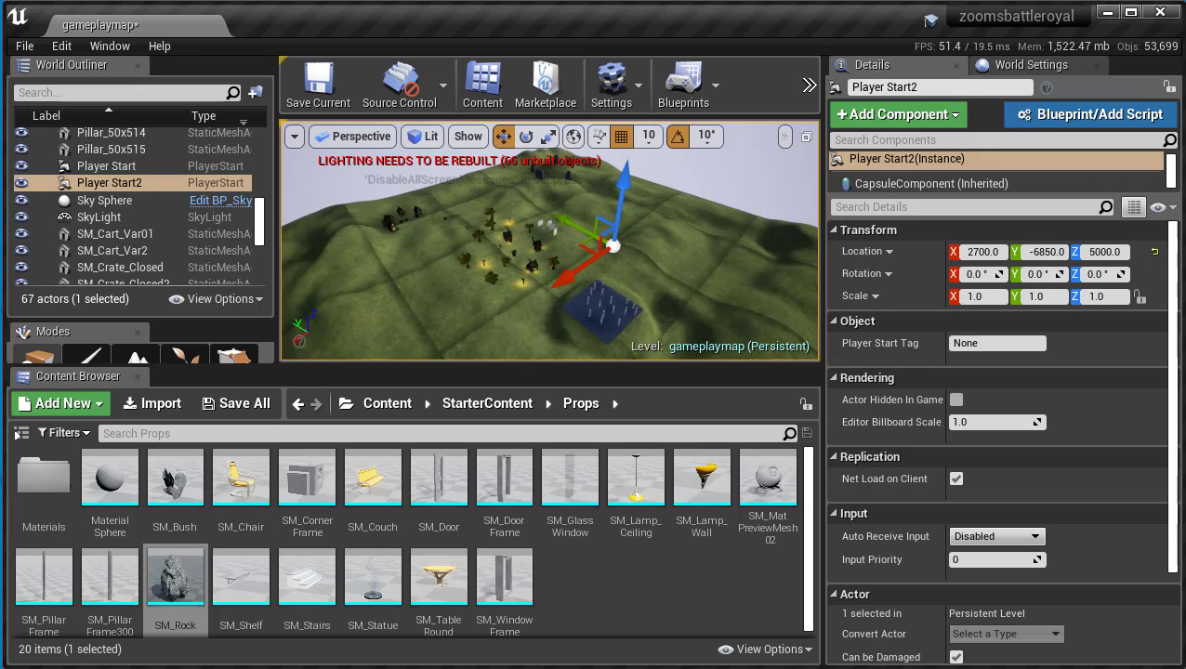
- Adjust the position of Player Start2 to about X 1990, Y -6060
left_click_drag(662, 308, 589, 277, "alt")
left_click_drag(630, 344, 644, 311)
left_click_drag(609, 231, 593, 223)
left_click_drag(720, 286, 680, 207, "alt")
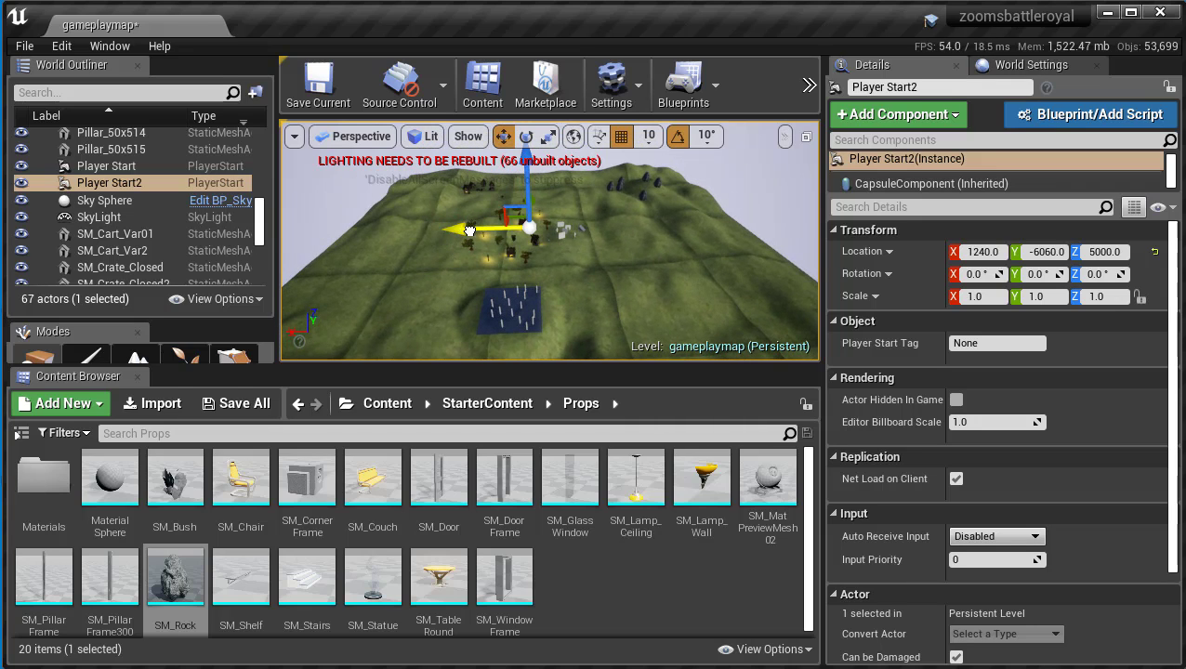
left_click_drag(470, 231, 453, 233)
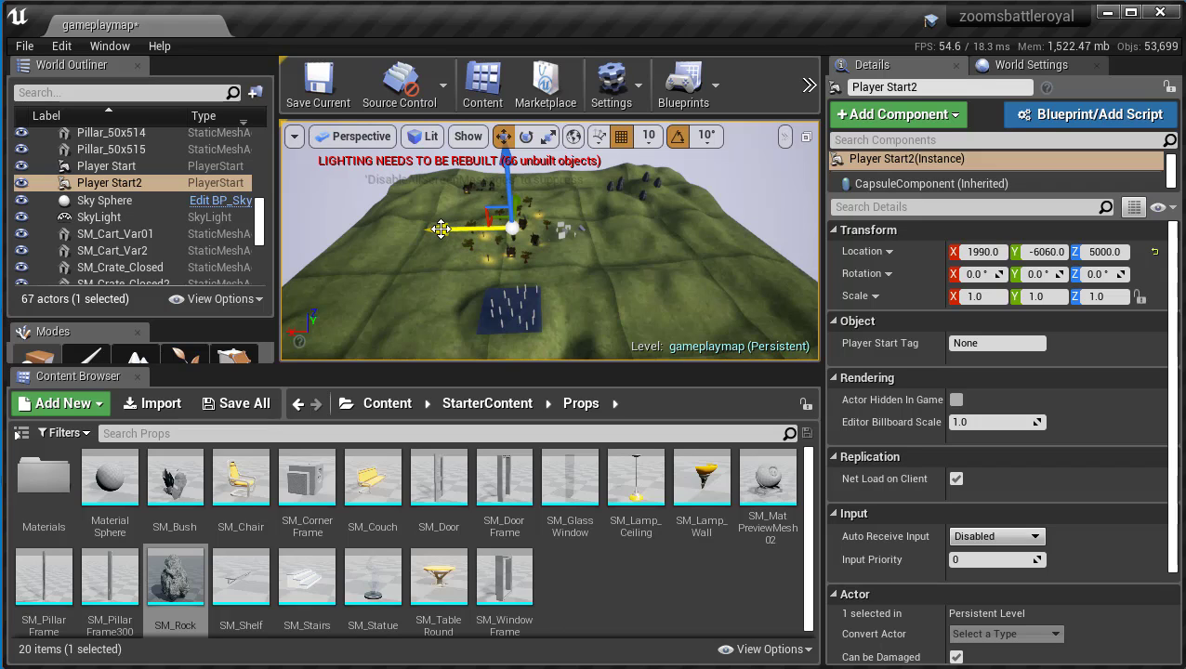
- Duplicate Player Start2 along X to about -9830 and move the copy along Y to about -9560
left_click_drag(440, 230, 696, 261, "alt")
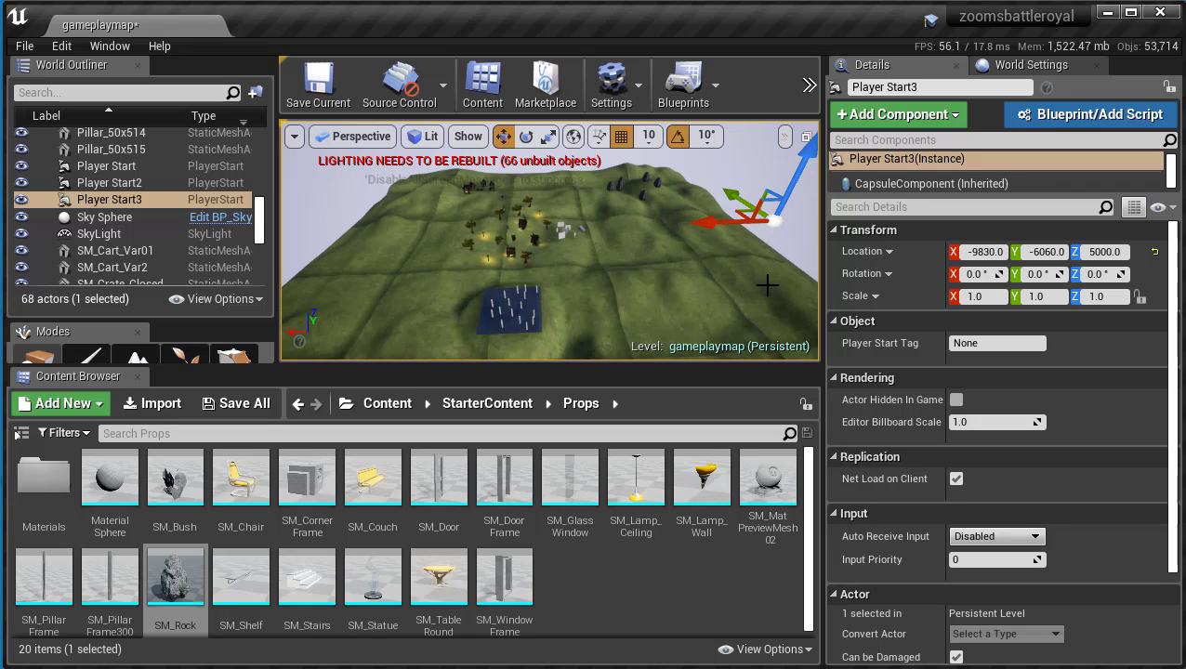
left_click_drag(768, 284, 464, 257, "alt")
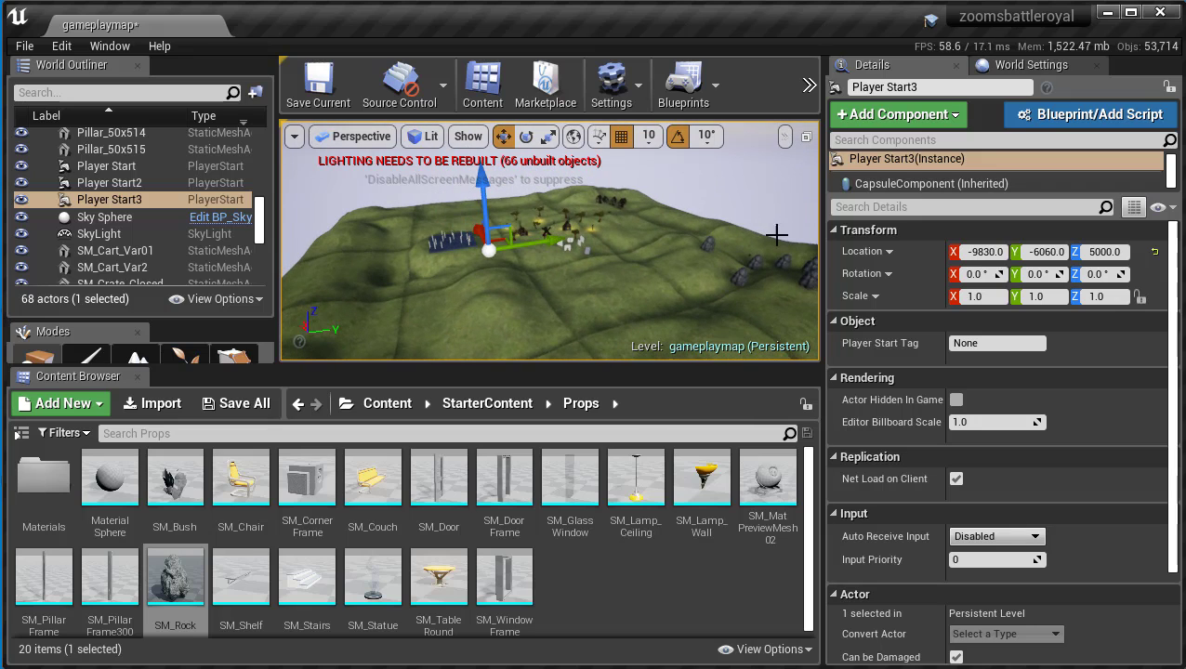
left_click_drag(555, 241, 411, 250)
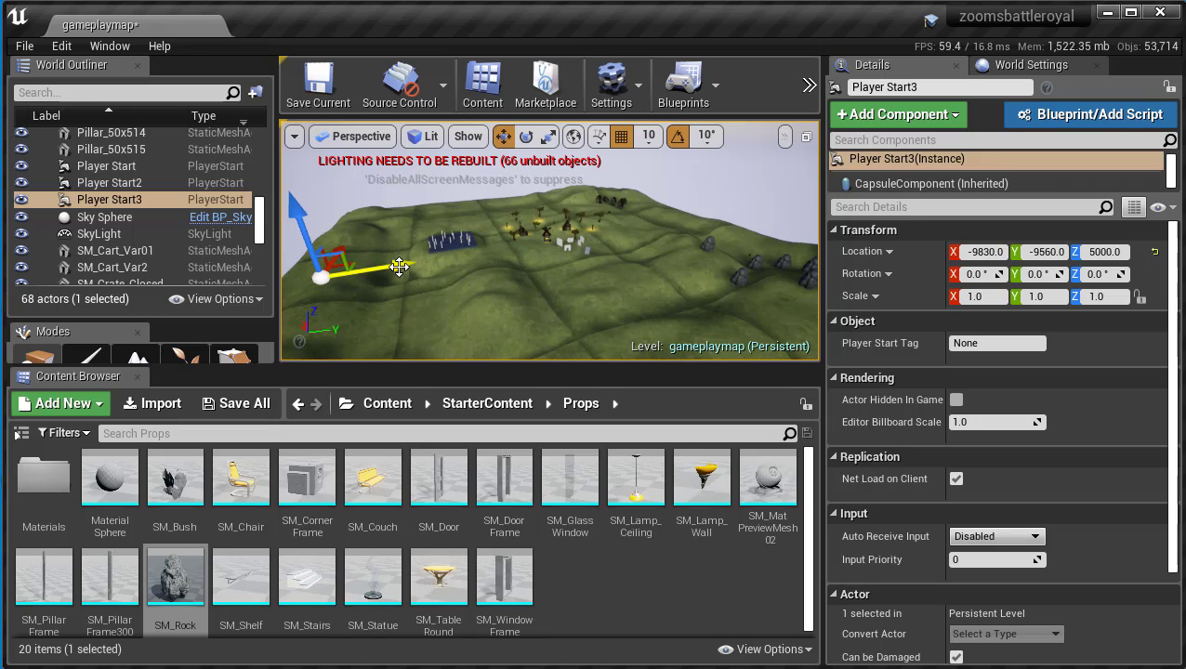
- Duplicate Player Start3 along the Y axis and position the copy at about X -9070, Y 9290, near the rocks
left_click_drag(397, 264, 804, 236, "alt")
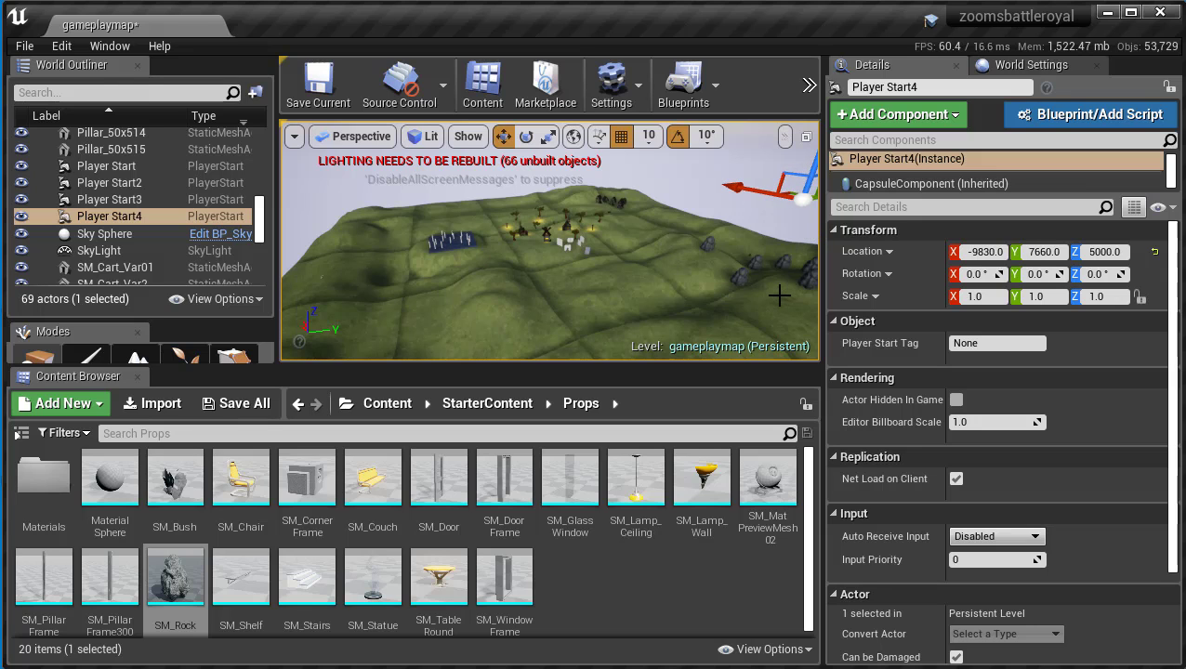
left_click_drag(778, 295, 485, 290, "alt")
scroll(550, 266, "down", 6)
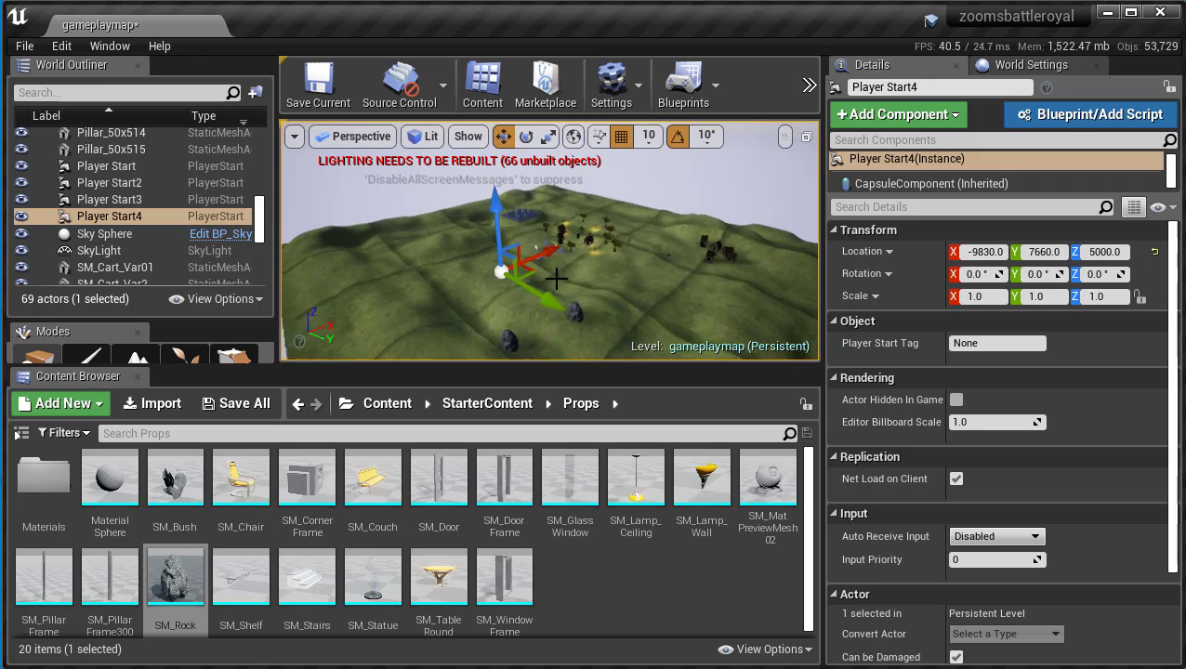
left_click_drag(570, 290, 599, 251)
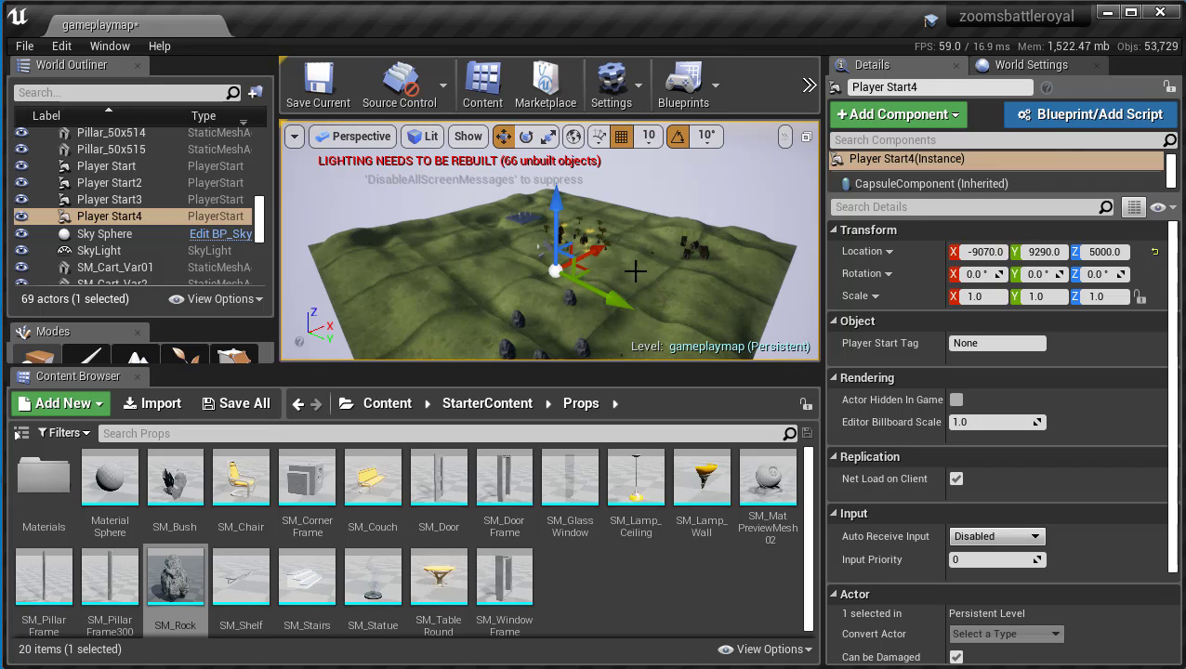
- Duplicate Player Start4 along the X axis and position the copy at about X 6770, Y 9290
left_click_drag(599, 252, 753, 174, "alt")
key("f")
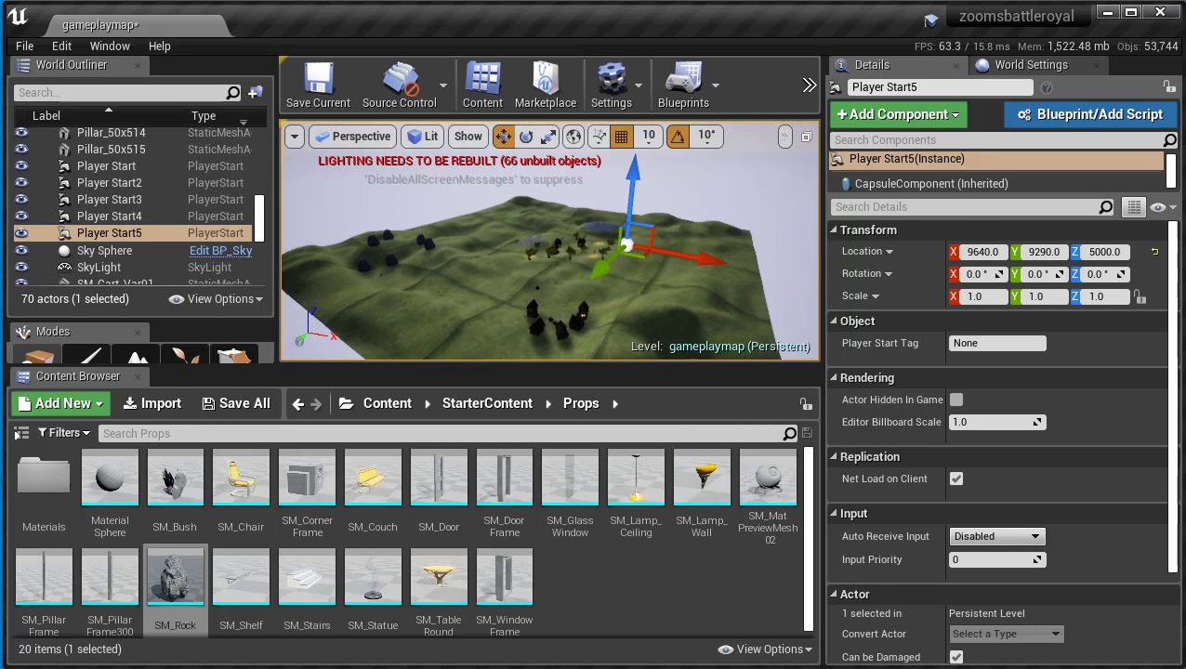
left_click_drag(713, 262, 645, 245)
left_click_drag(581, 297, 595, 326, "alt")
right_click_drag(662, 290, 597, 315)
key("f")
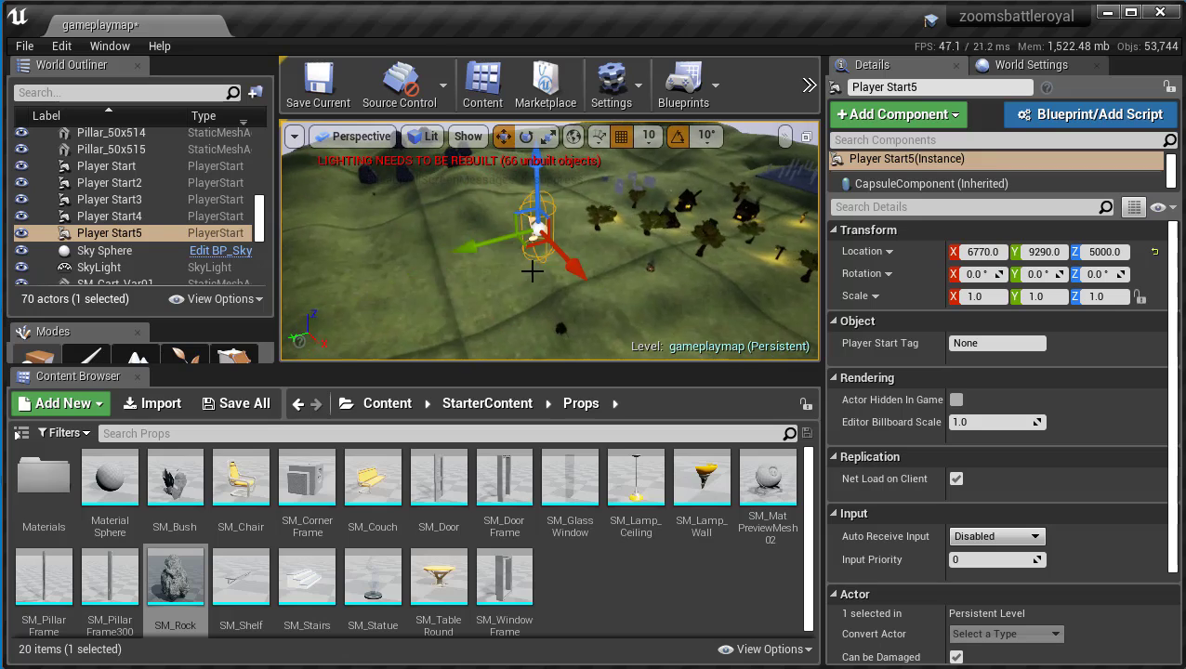
left_click_drag(606, 230, 563, 256, "alt")
left_click_drag(597, 209, 595, 202, "alt")
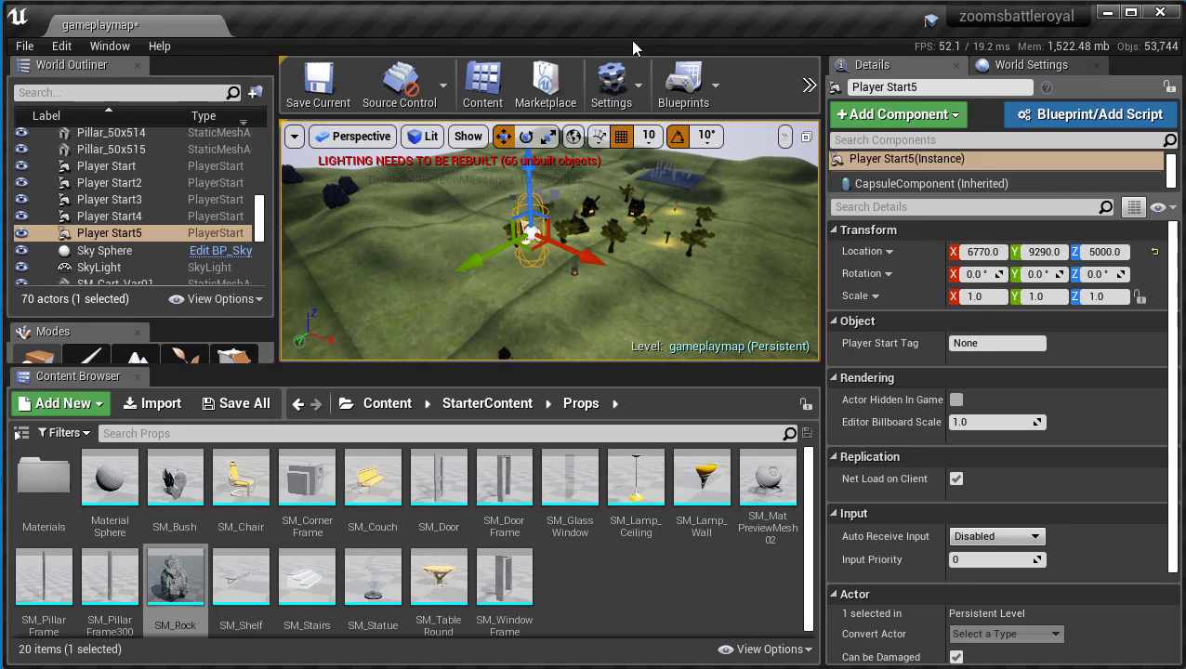
- Play the level to test the spawn point, moving forward and jumping with the character, and stop the preview
left_click(807, 86)
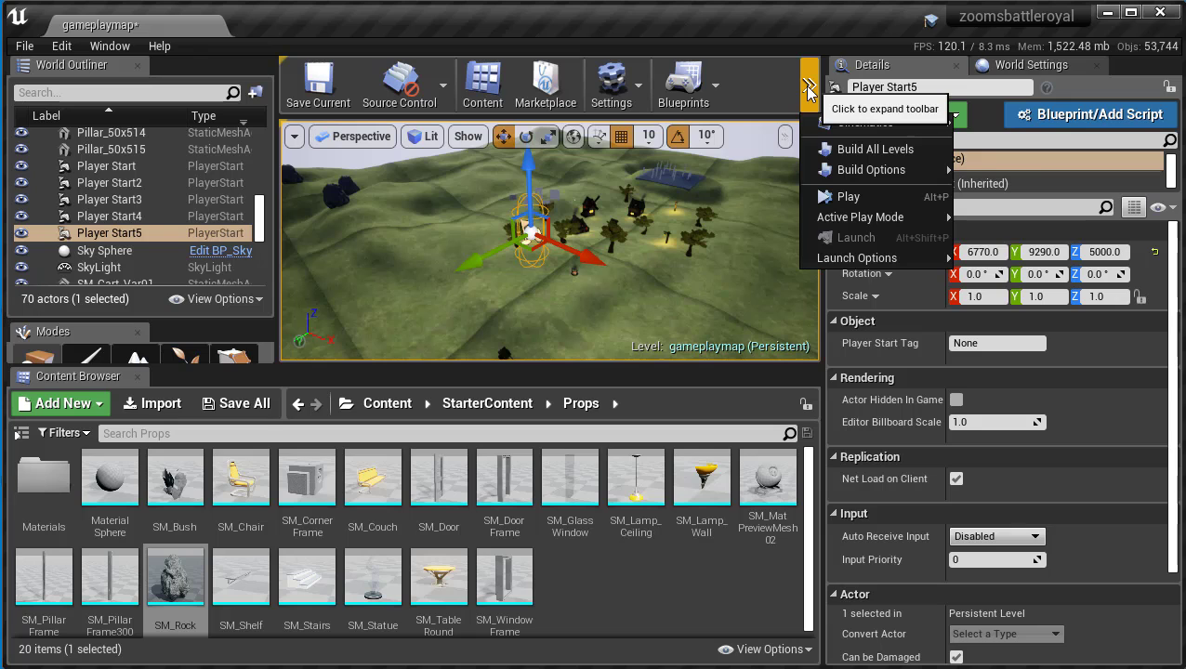
left_click(841, 196)
key("w")
key("space")
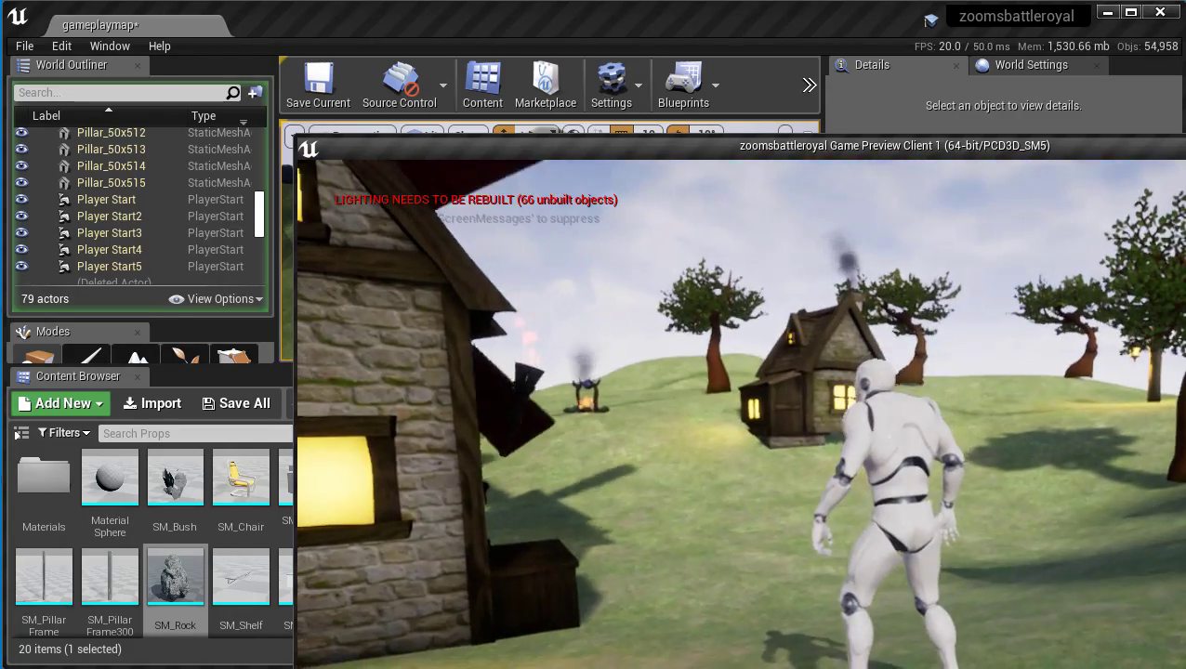
key("Escape")
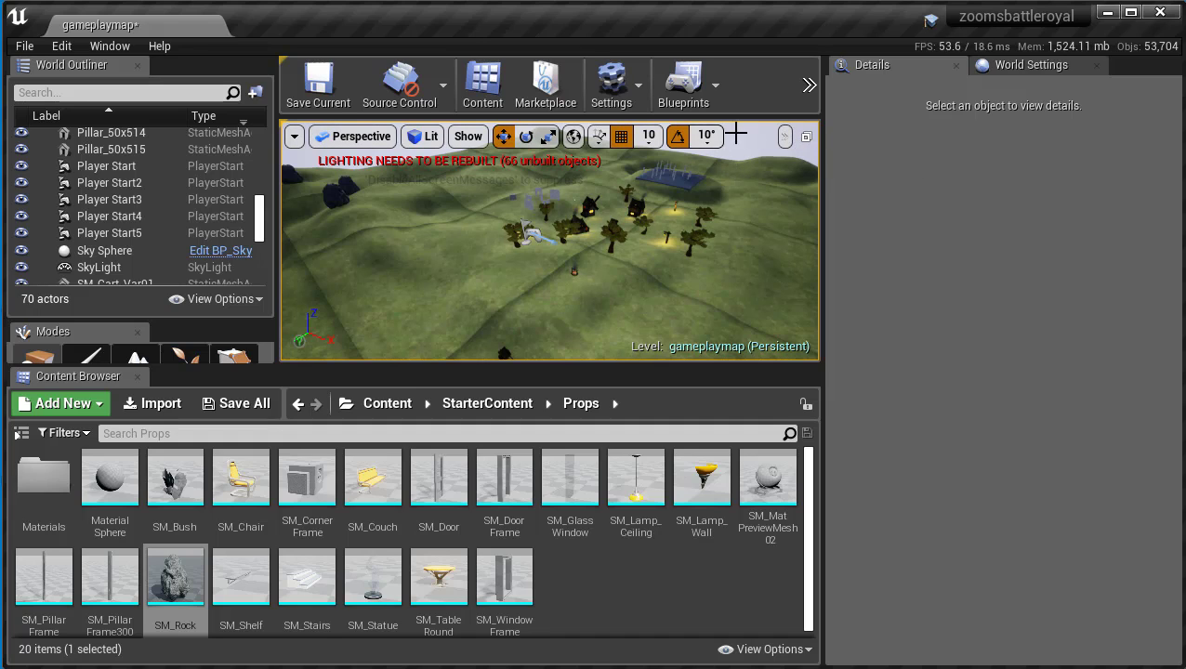
- Play the level again to check the spawn location and make the character jump
left_click(809, 85)
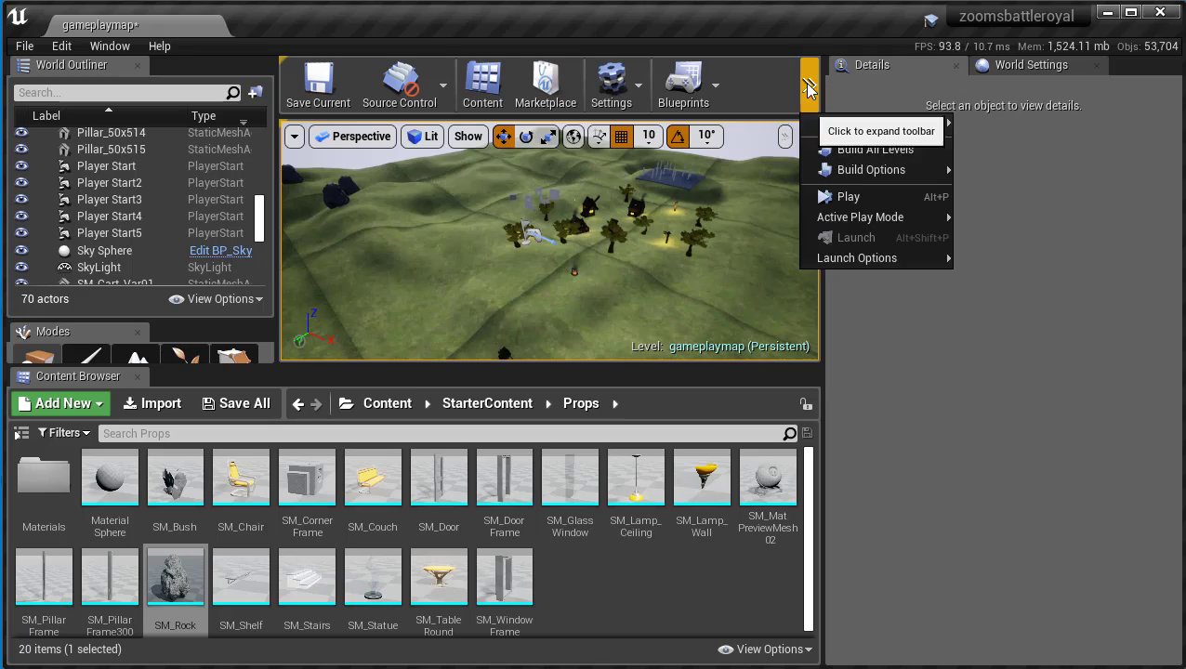
left_click(850, 197)
key("space")
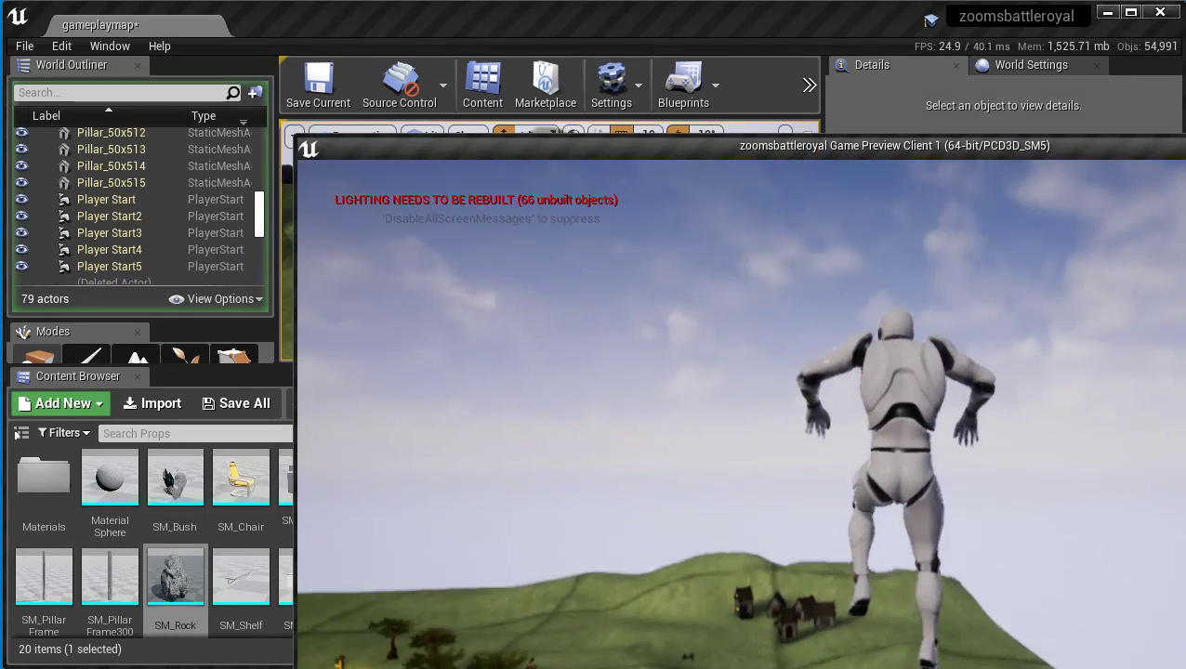
- Jump and run the character forward across the landscape among the rocks, and stop the preview
key("space")
key("w")
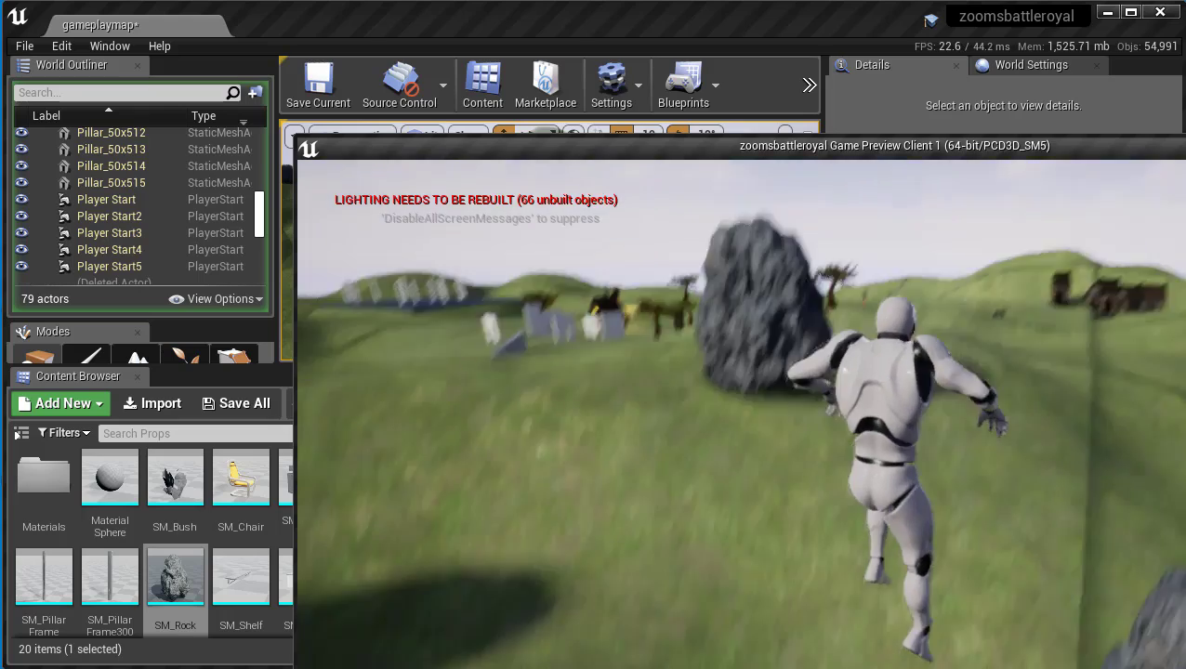
key("w")
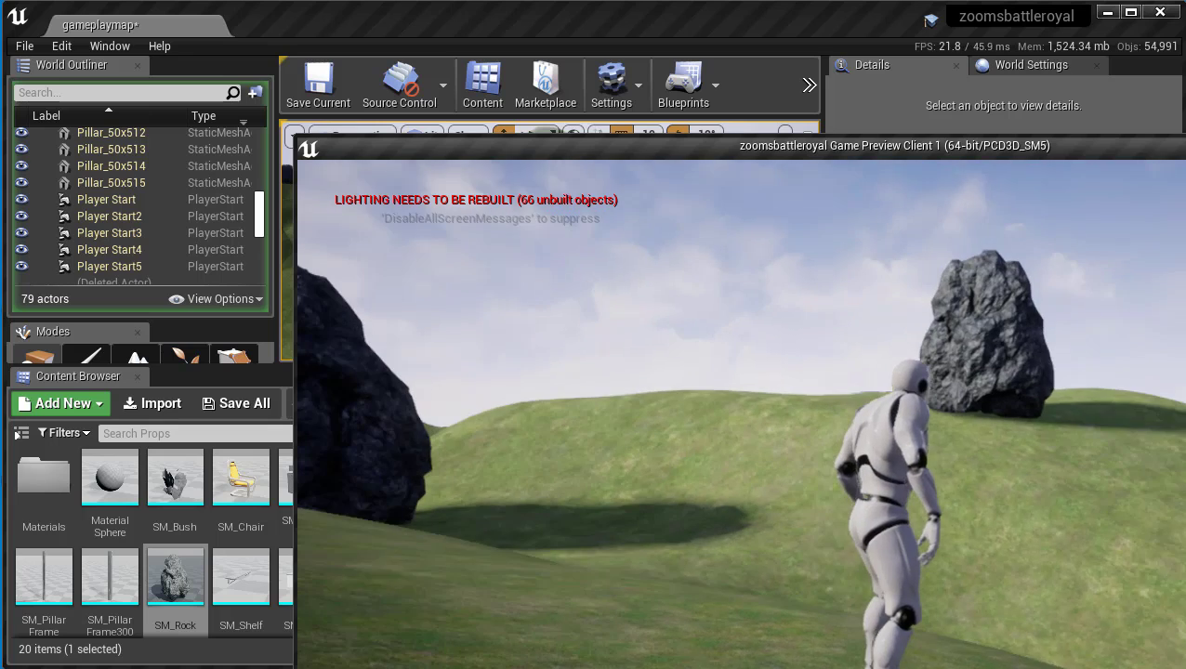
key("Escape")
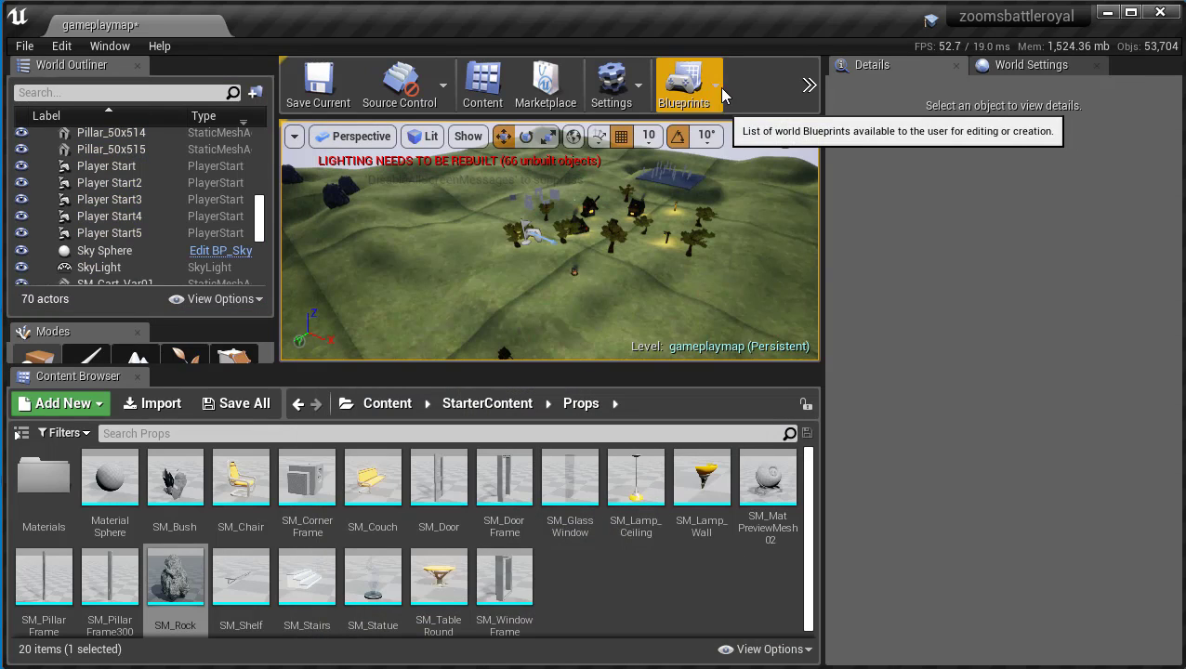
- Play the level once more to test the spawn location, running forward, jumping and moving back, and stop the preview
left_click(808, 84)
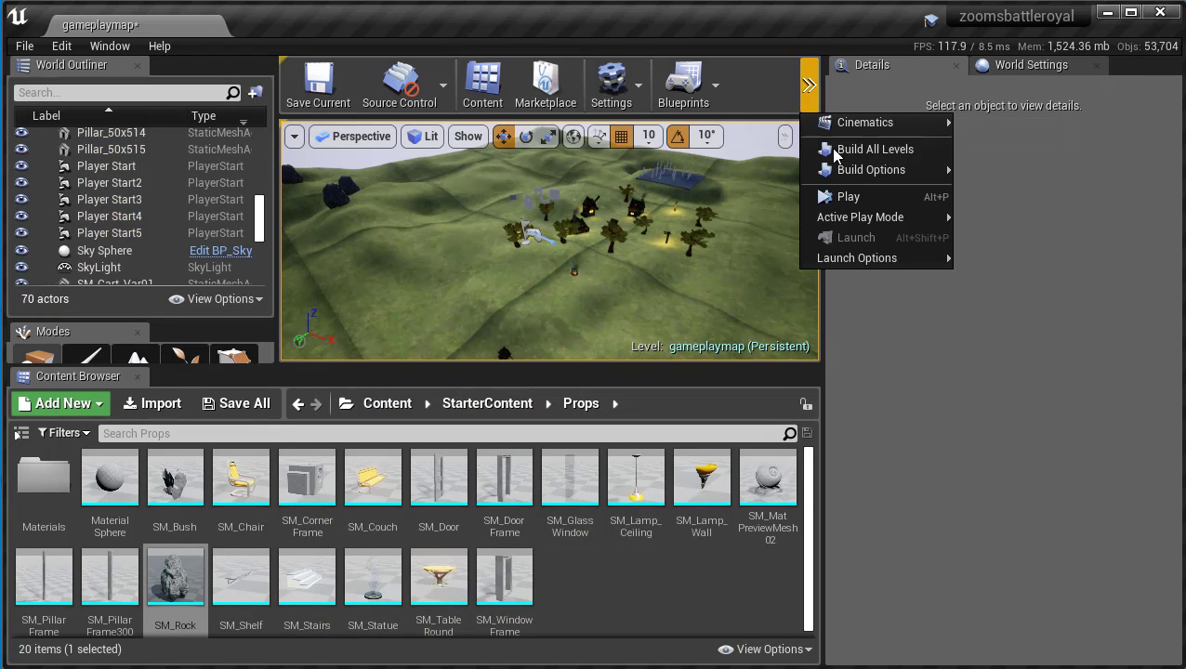
left_click(846, 196)
key("w")
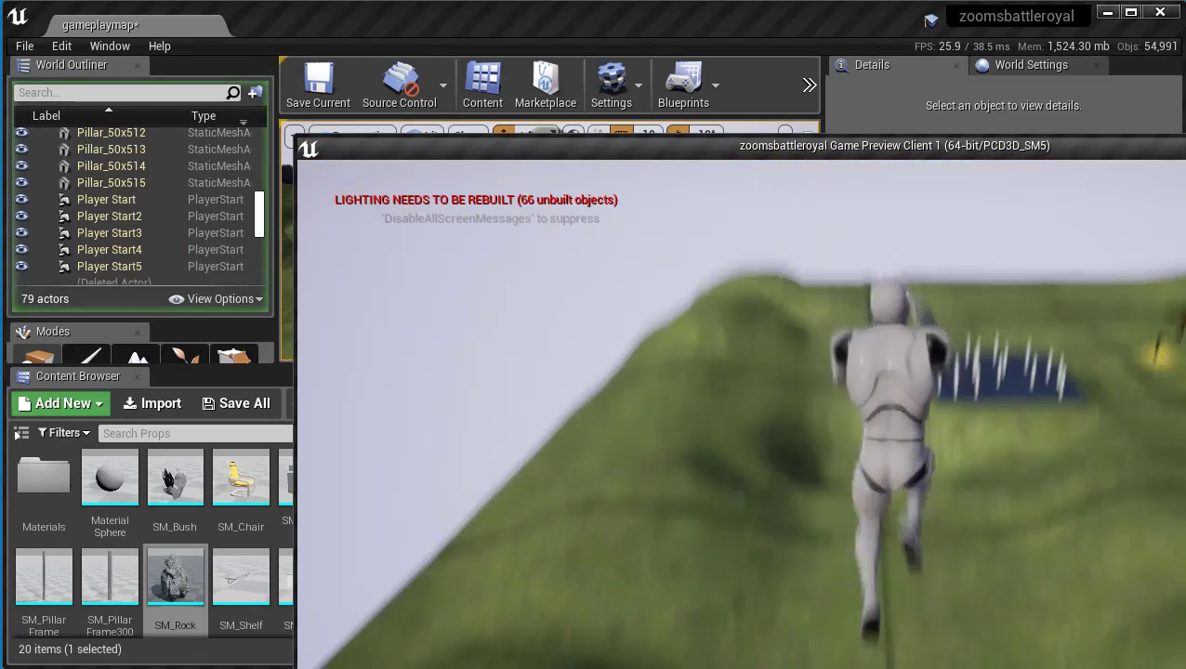
key("space")
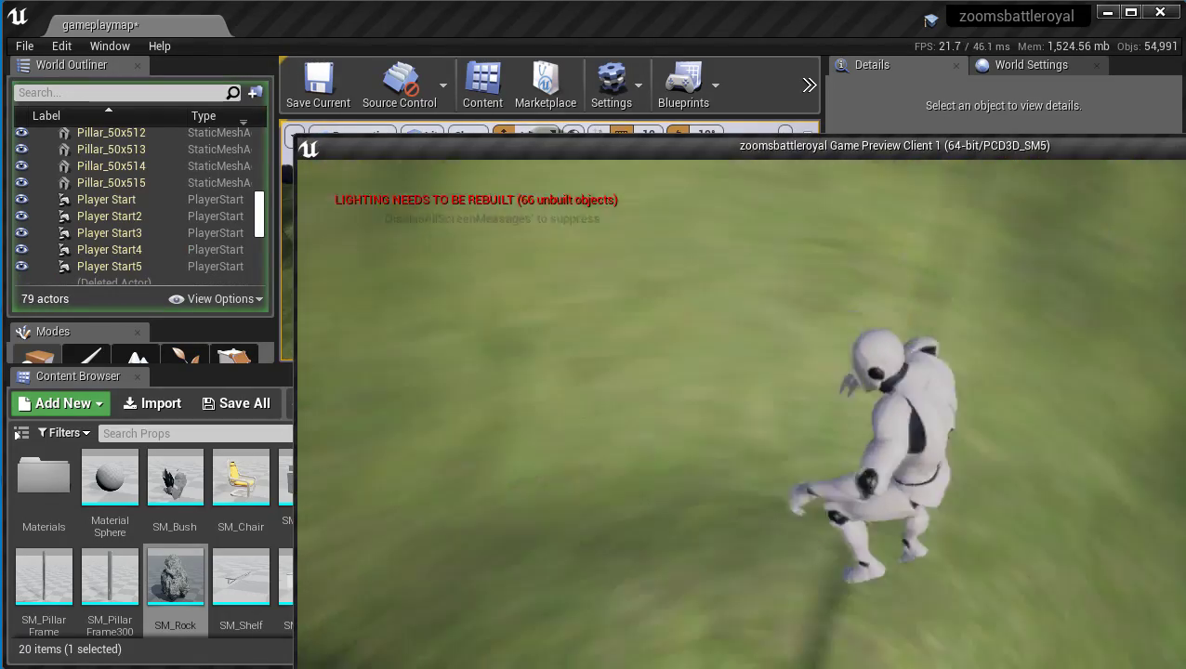
key("s")
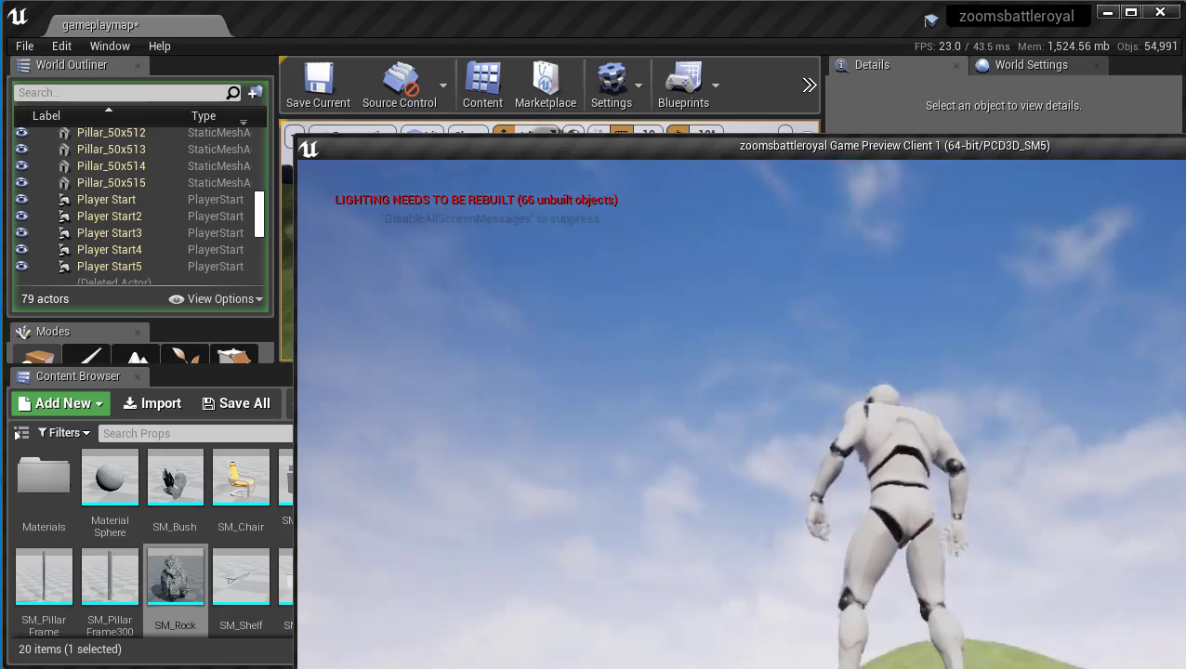
key("w")
key("Escape")
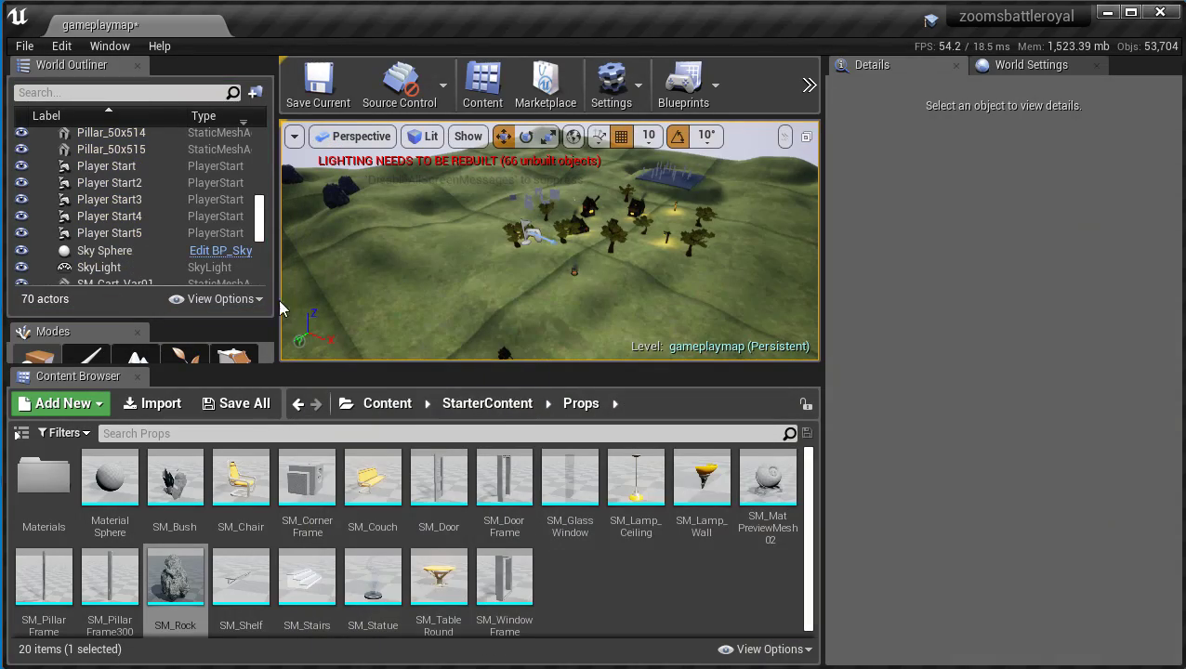
- Inspect the location values of Player Start and Player Start2, focusing the viewport on Player Start
left_click(113, 173)
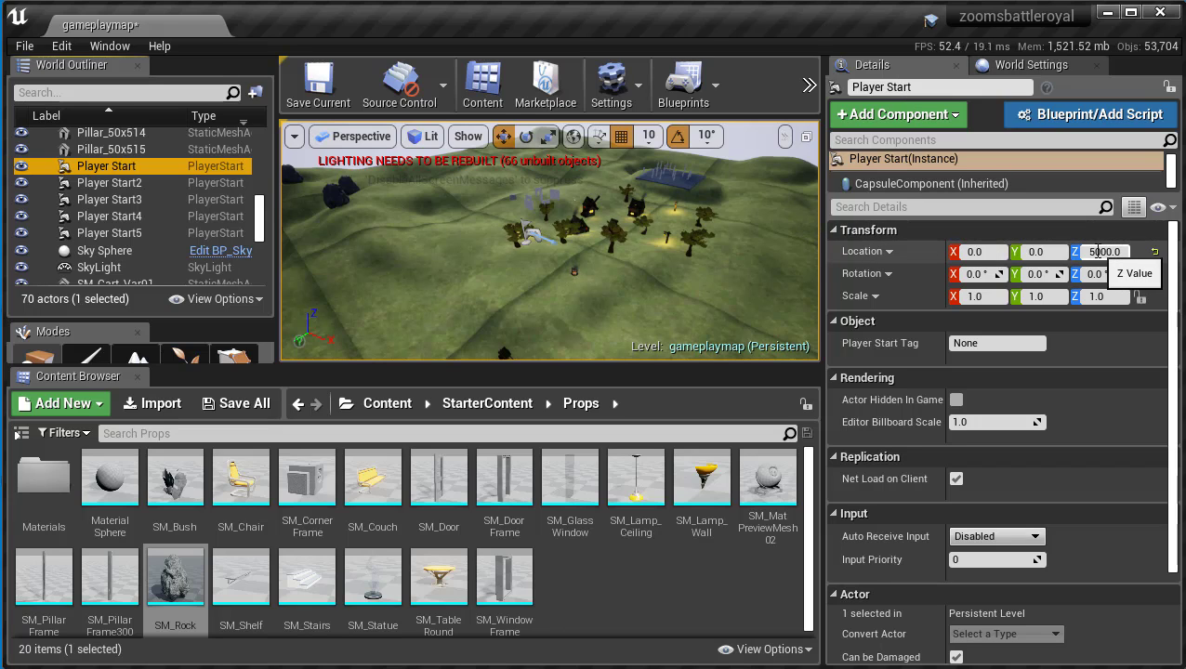
double_click(130, 166)
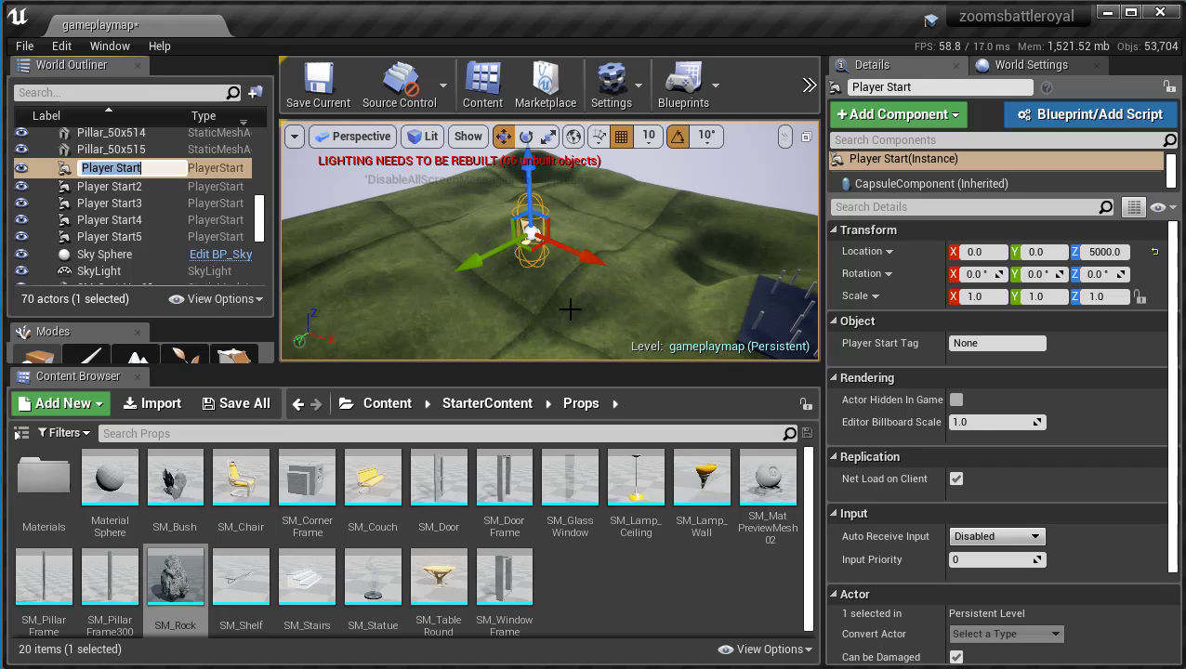
left_click(140, 187)
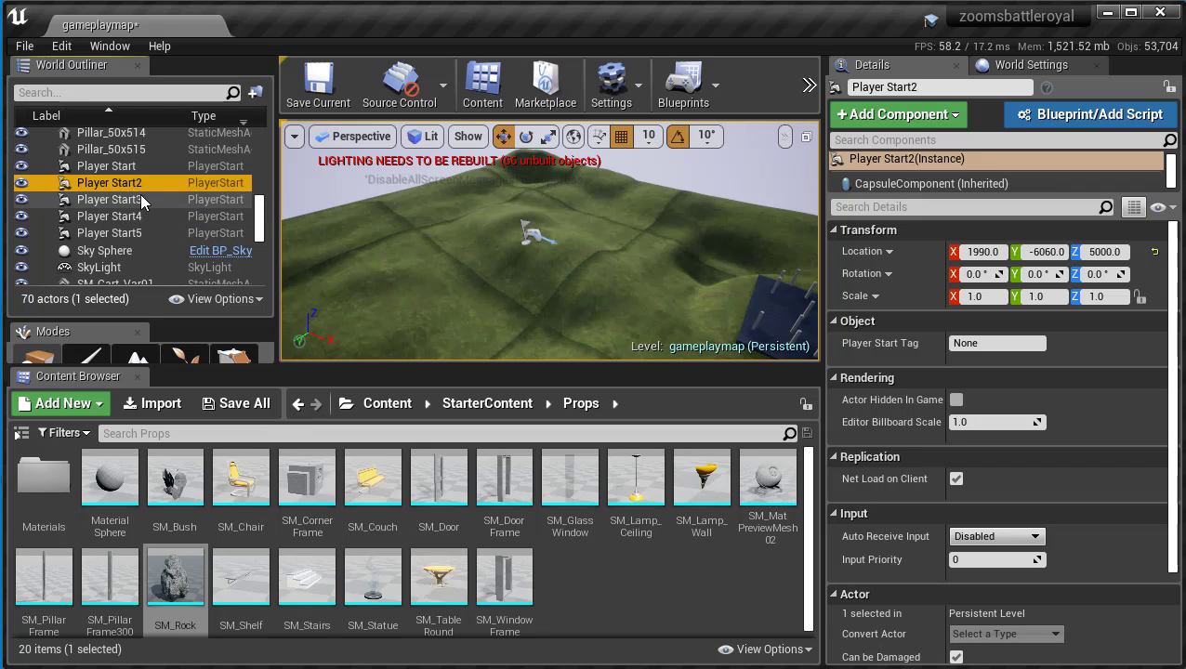
- Save all unsaved levels and assets of the project
left_click(25, 47)
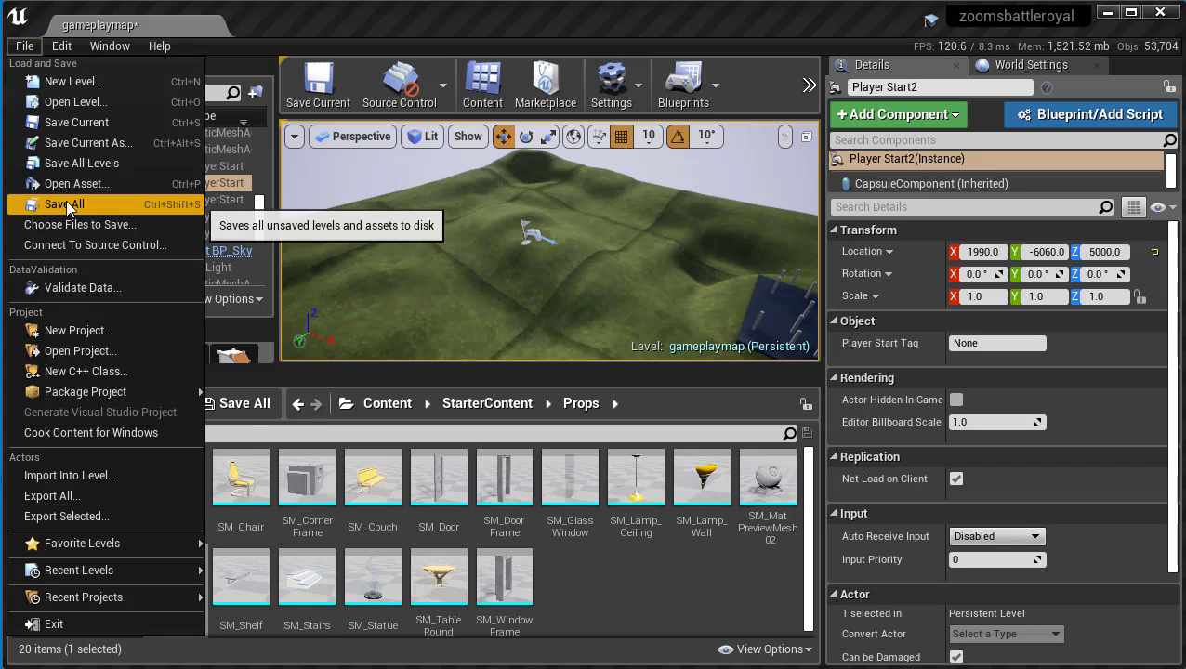